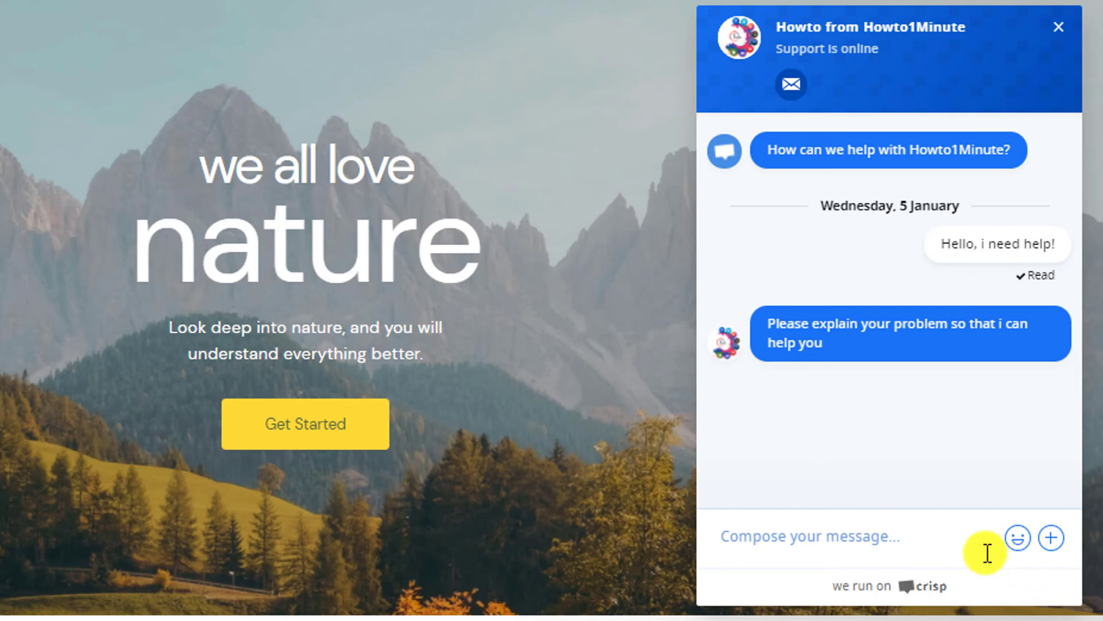
# Step: Load crisp.chat in Chrome to reach the Crisp homepage
pyautogui.click(960, 536)
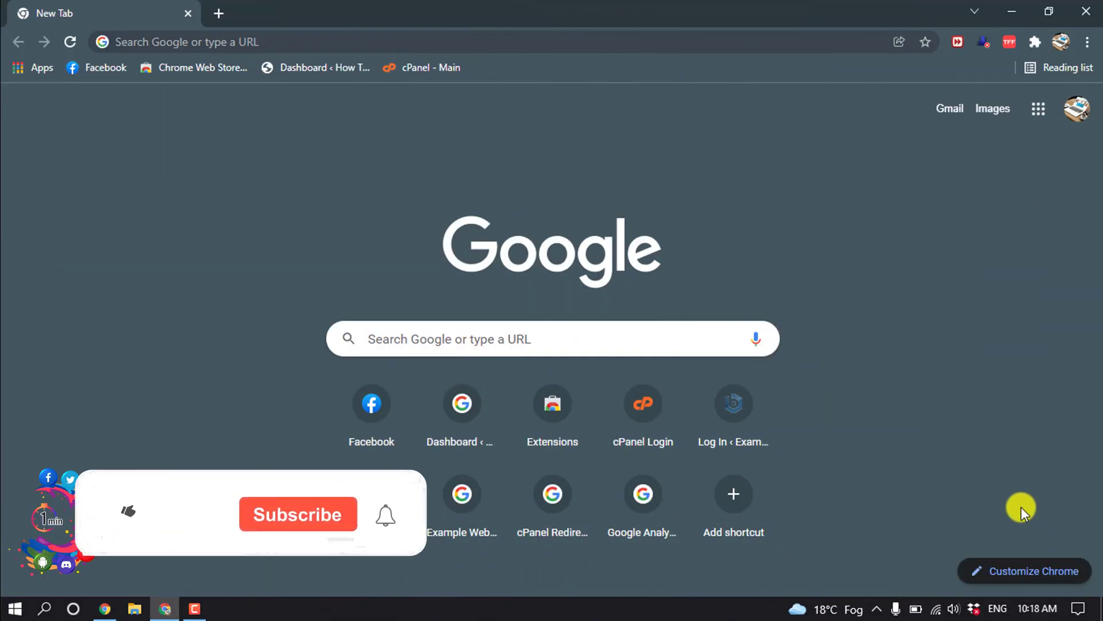
pyautogui.click(543, 41)
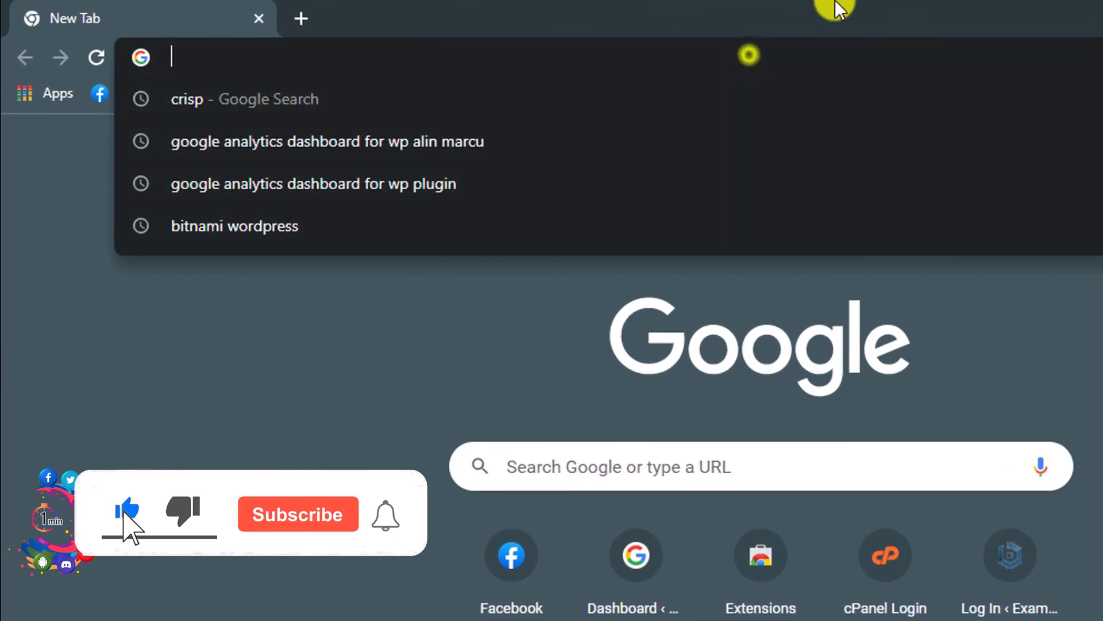
pyautogui.write('cris')
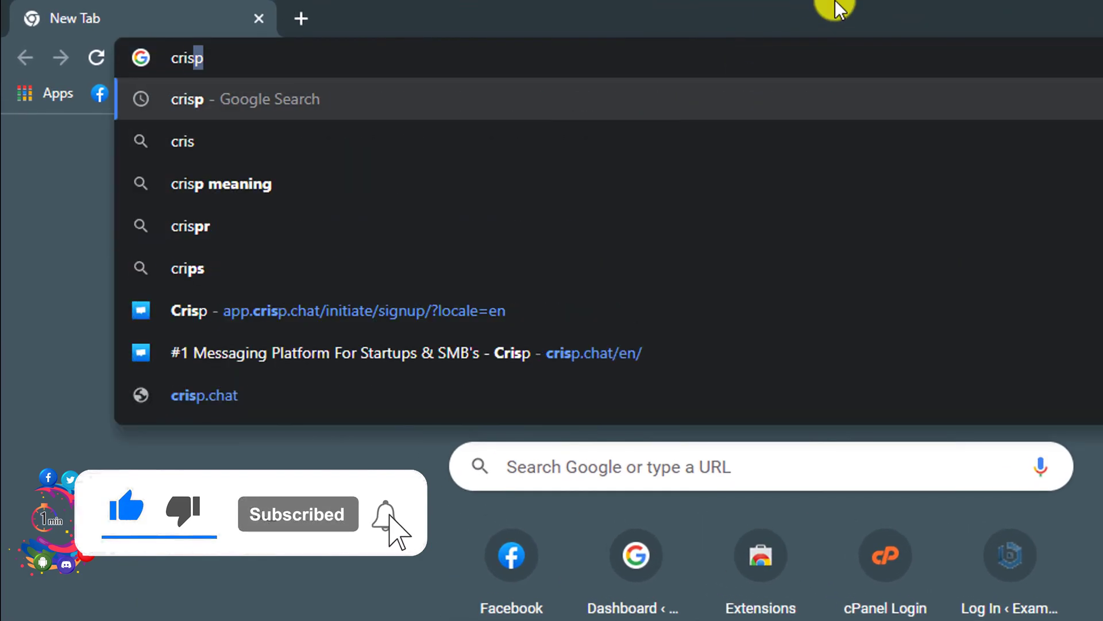
pyautogui.write('p.chat')
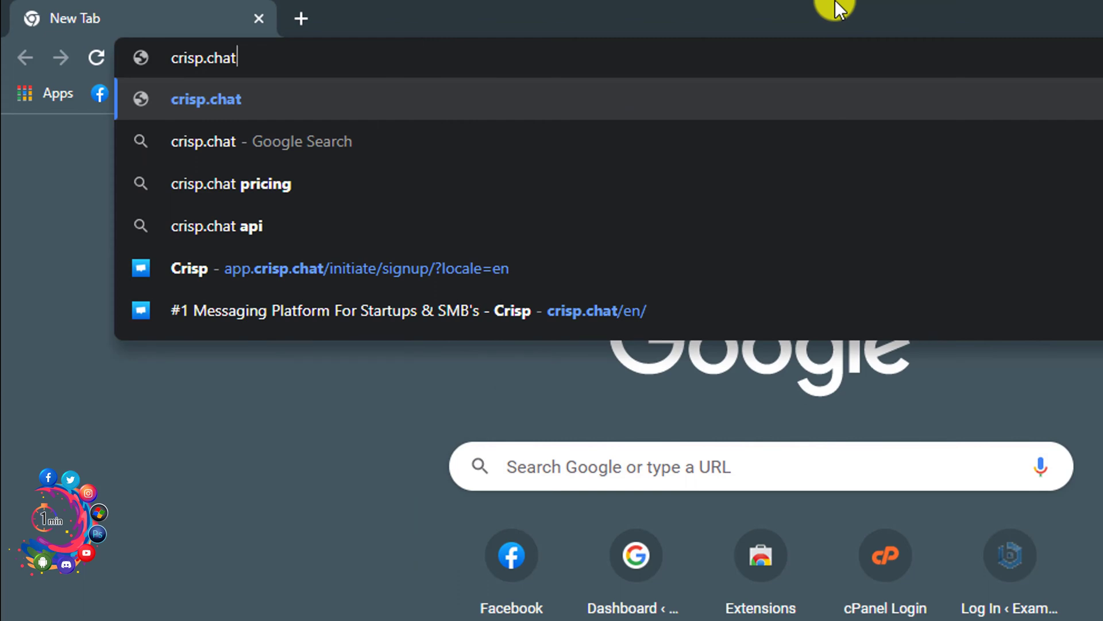
pyautogui.press('Return')
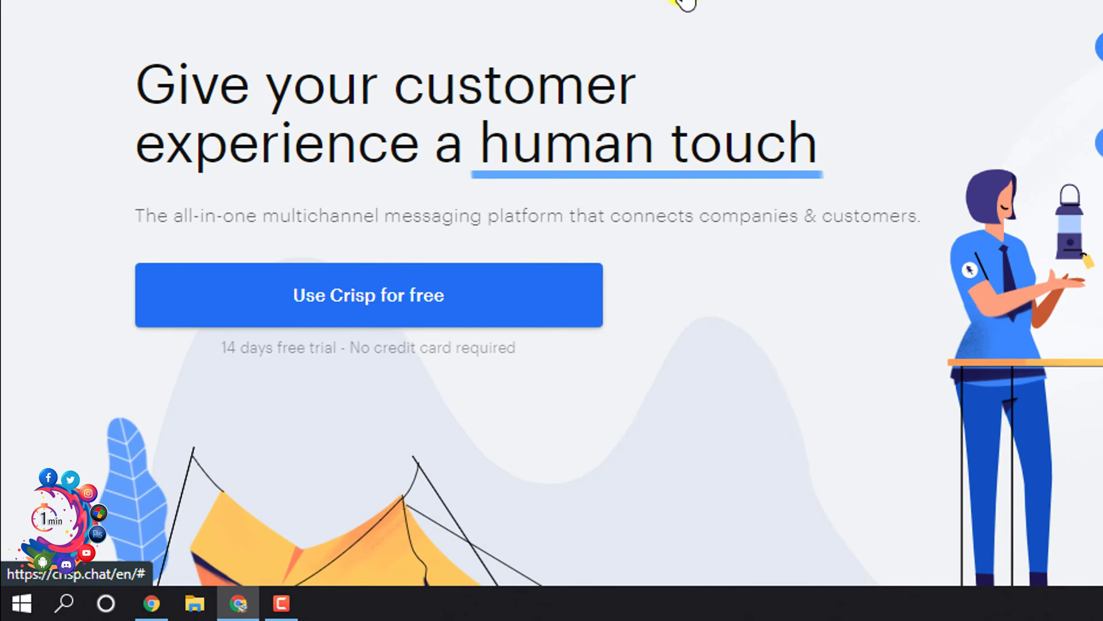
# Step: Start a free Crisp signup by entering name, email and password
pyautogui.click(487, 296)
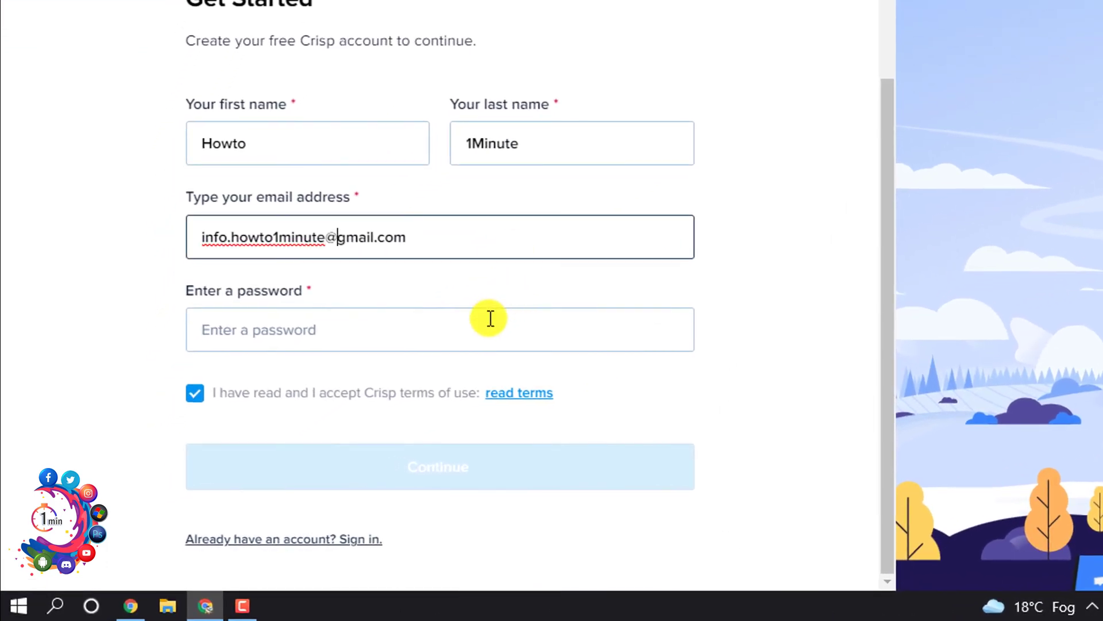
pyautogui.click(489, 318)
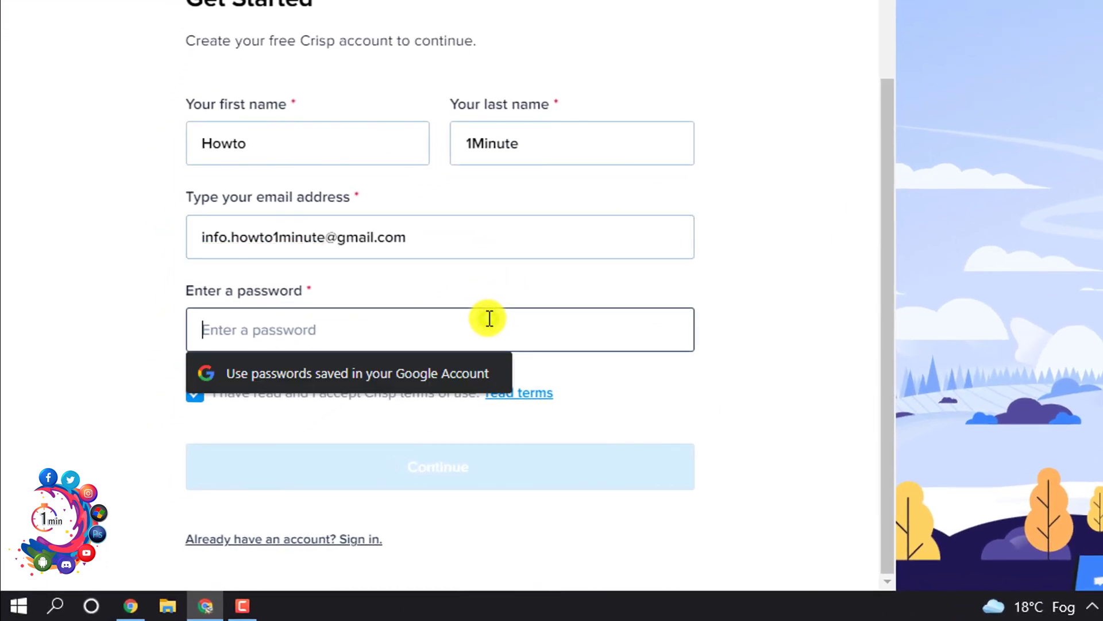
pyautogui.write('•')
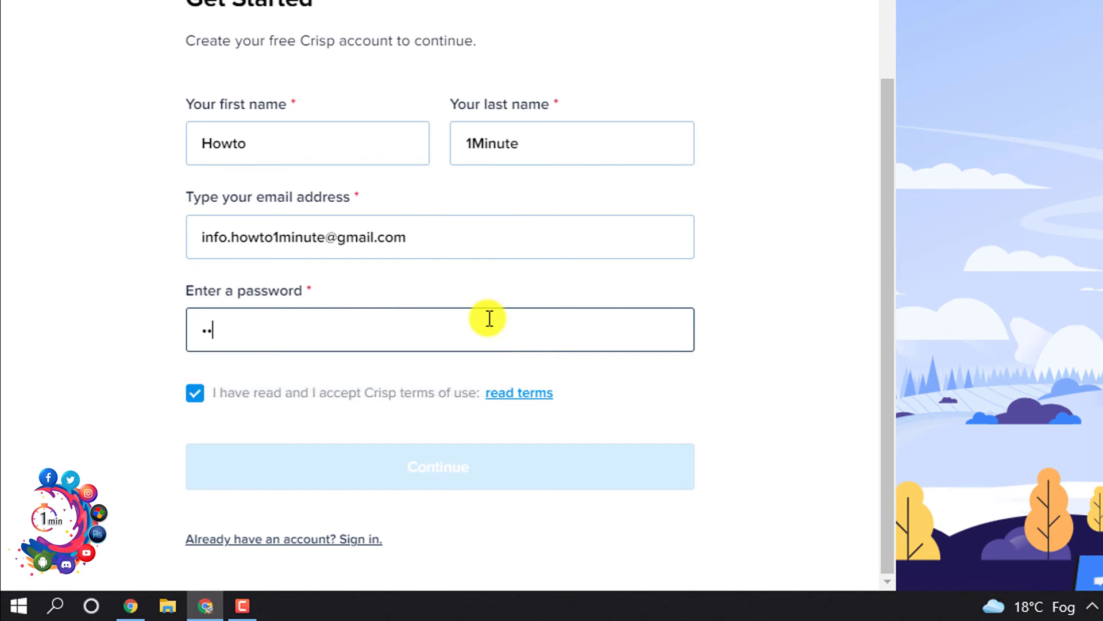
pyautogui.write('••')
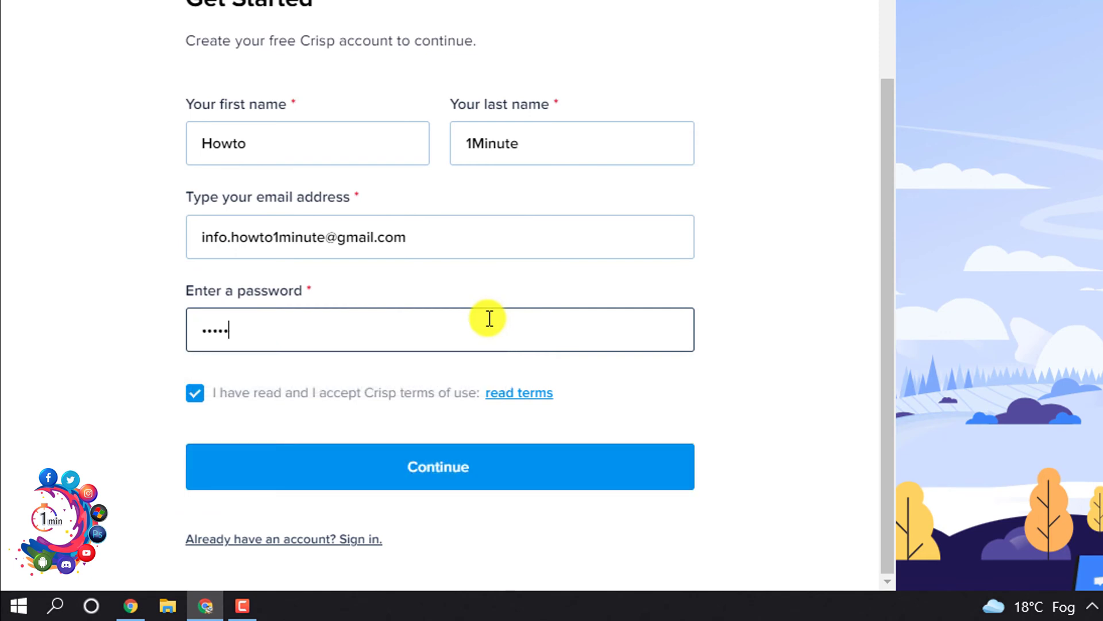
pyautogui.click(502, 484)
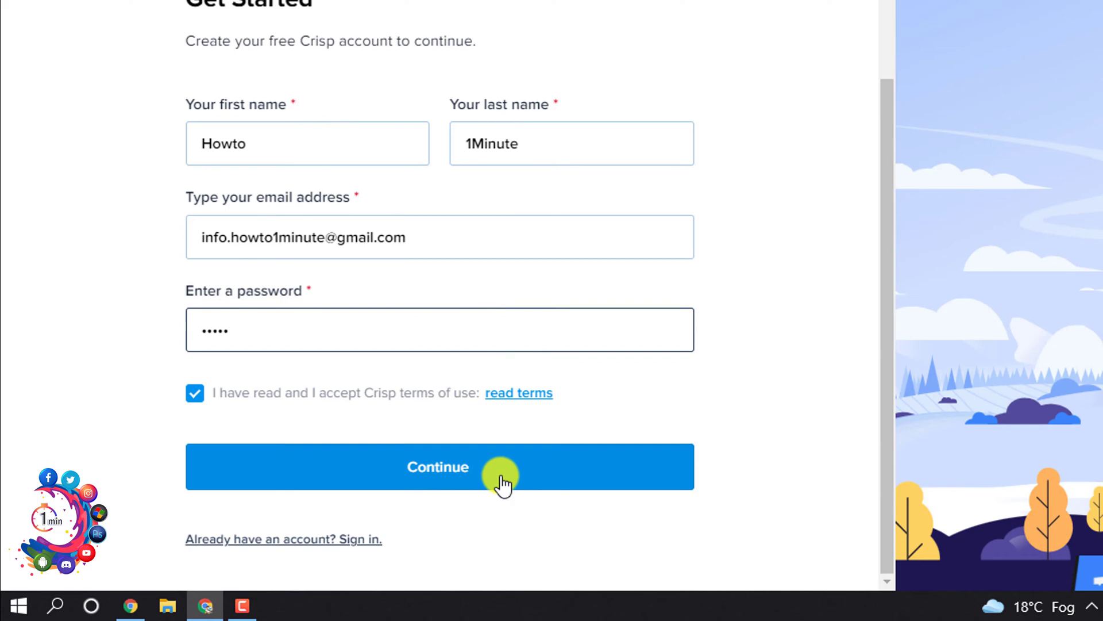
pyautogui.click(503, 485)
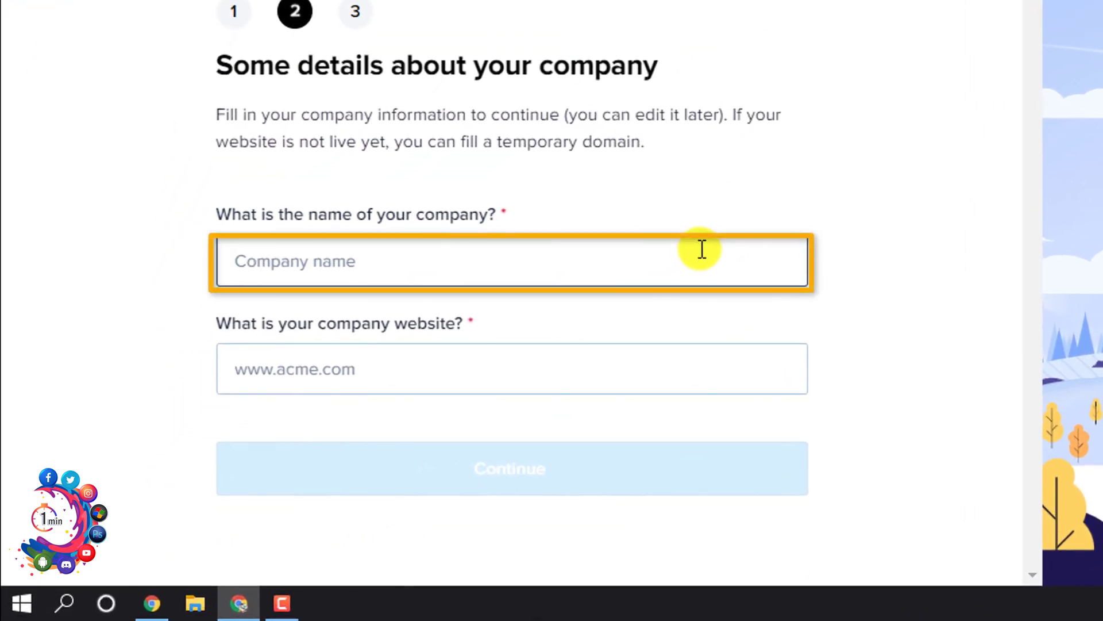
pyautogui.click(702, 249)
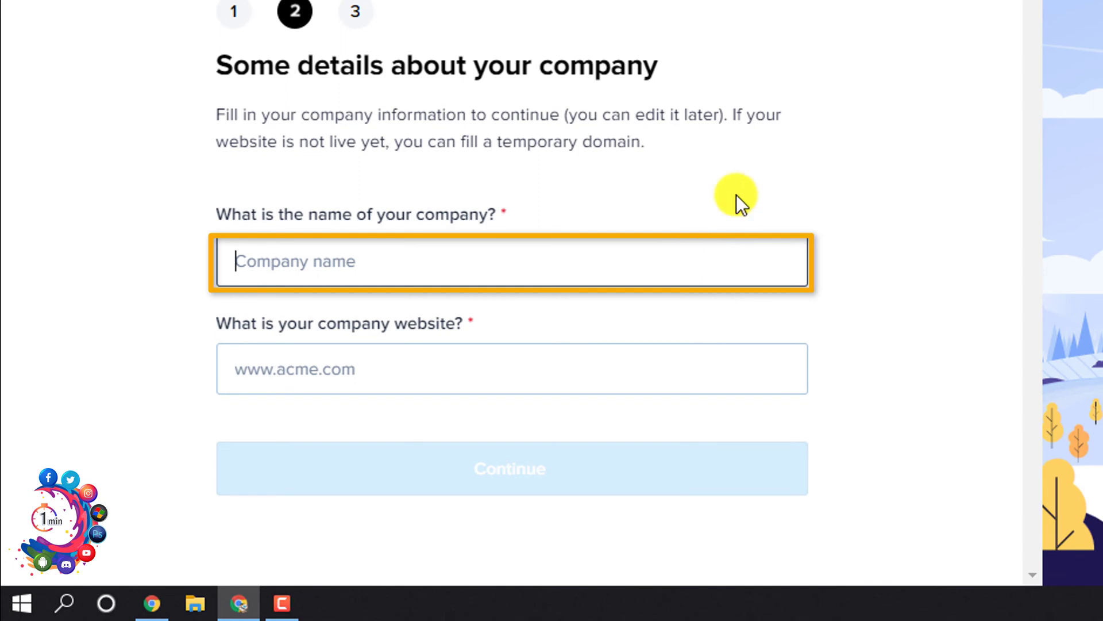
pyautogui.write('Howto1')
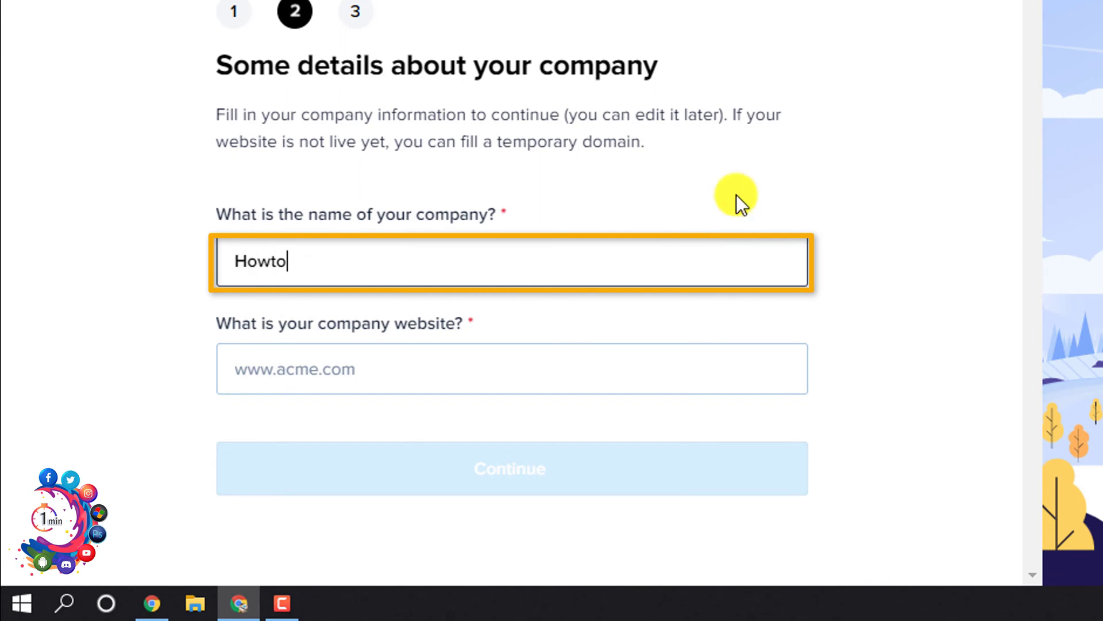
pyautogui.write('Minute')
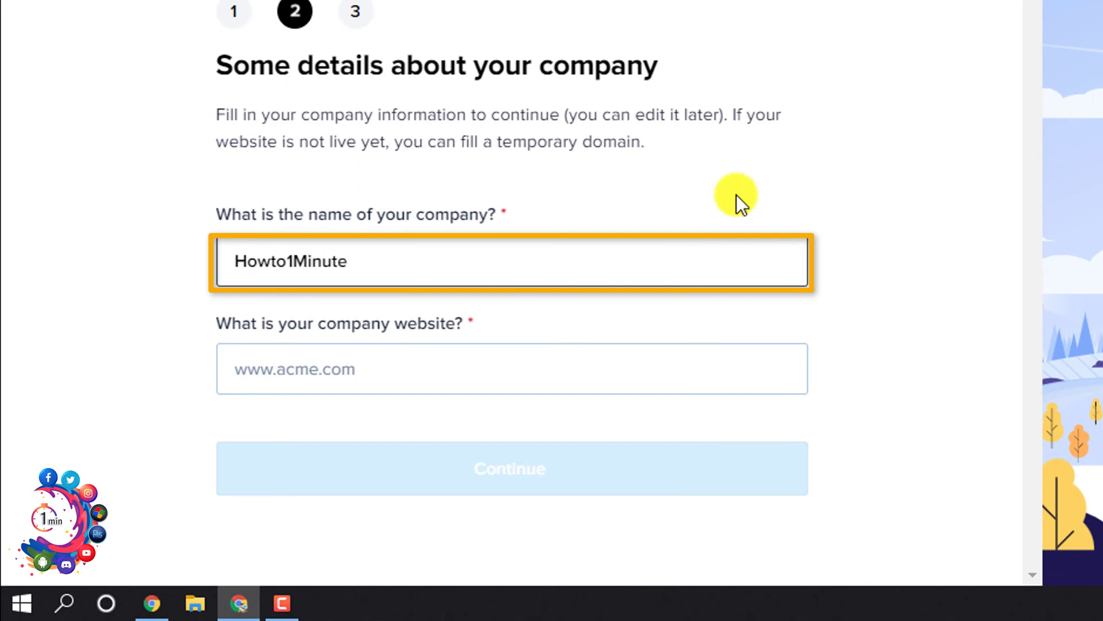
pyautogui.click(583, 365)
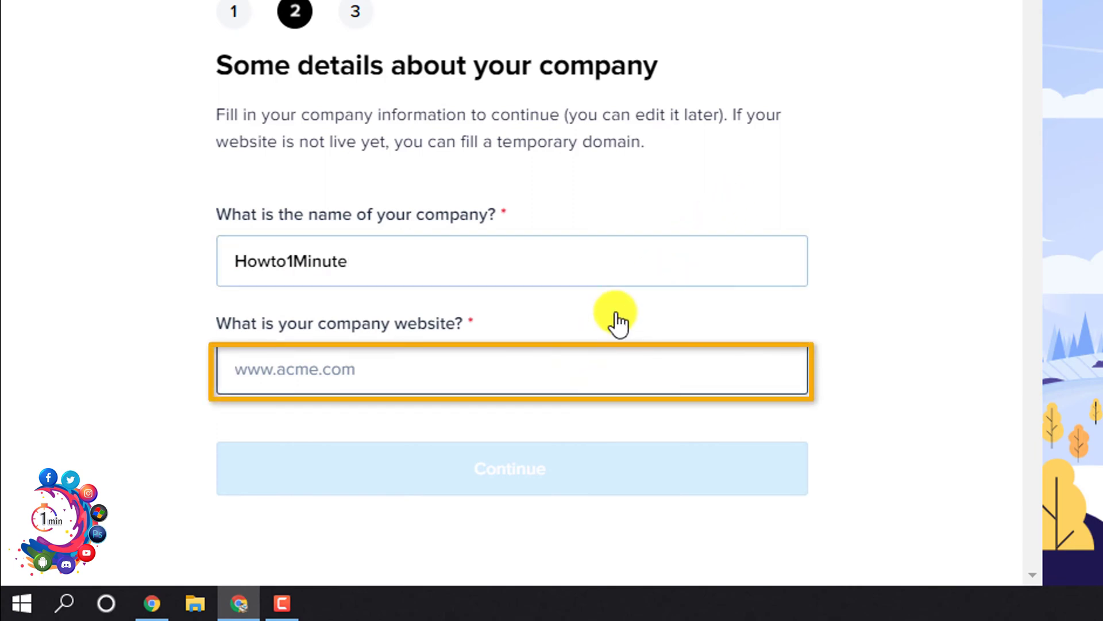
pyautogui.write('ww.')
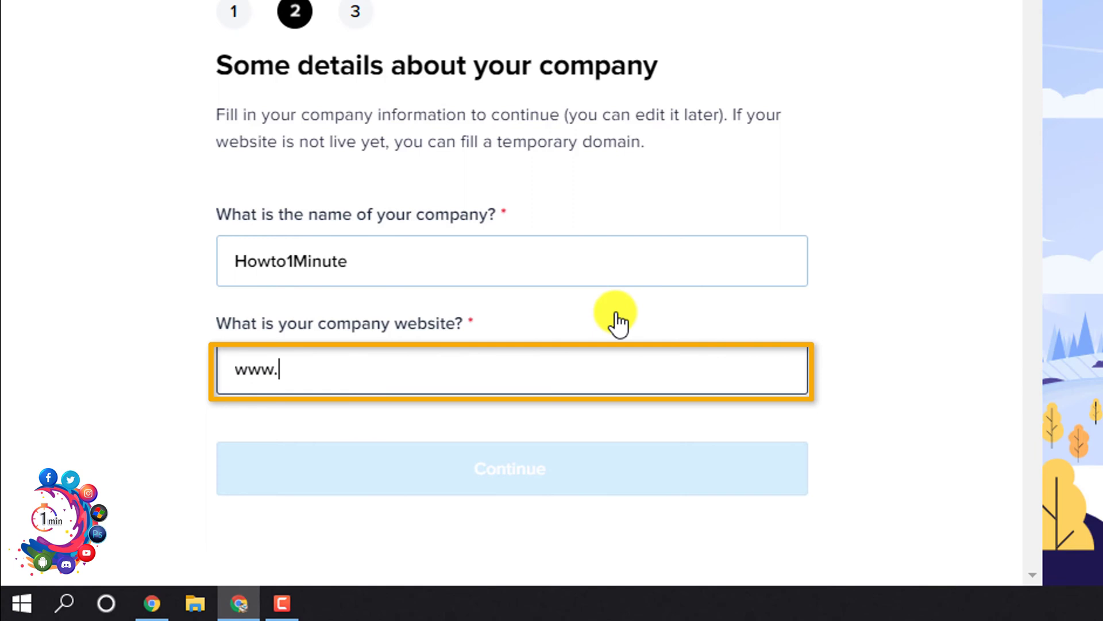
pyautogui.write('howto1min')
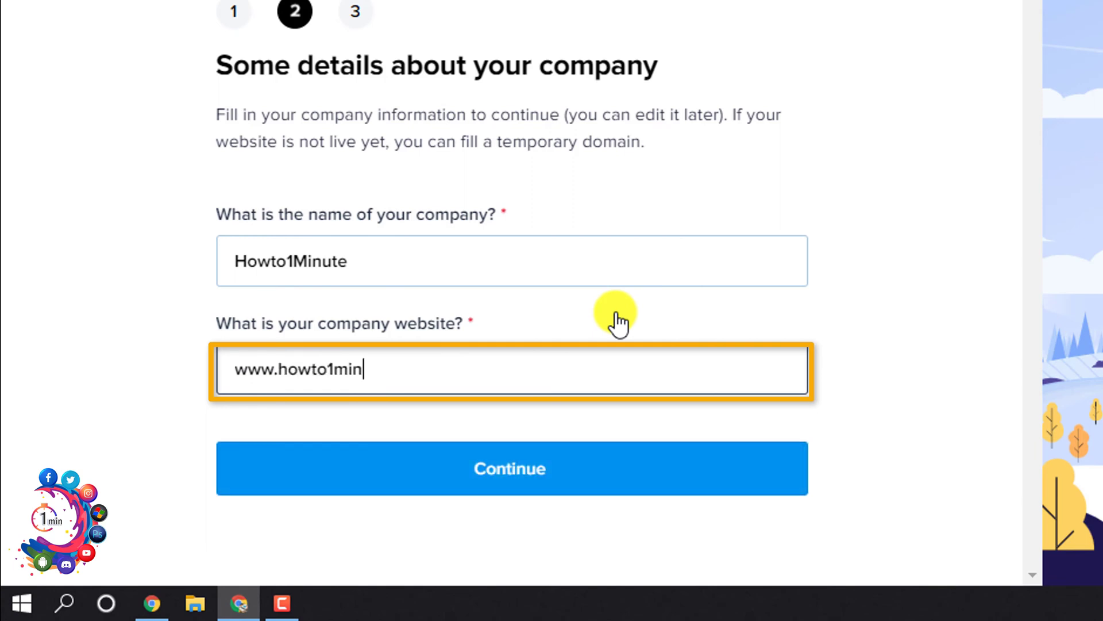
pyautogui.write('ute.com')
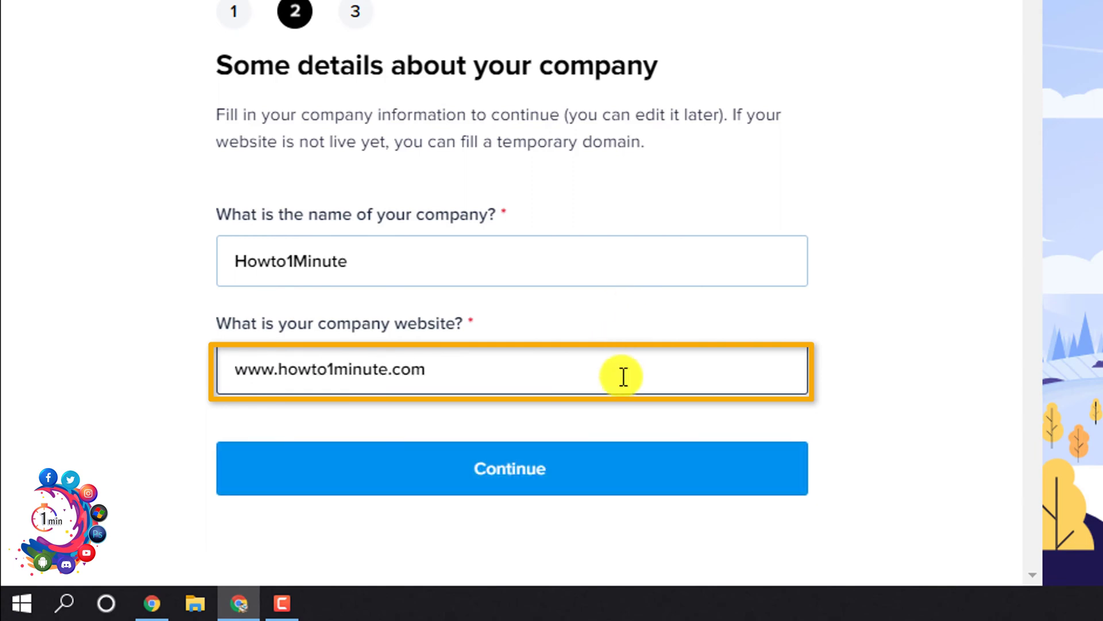
pyautogui.click(608, 490)
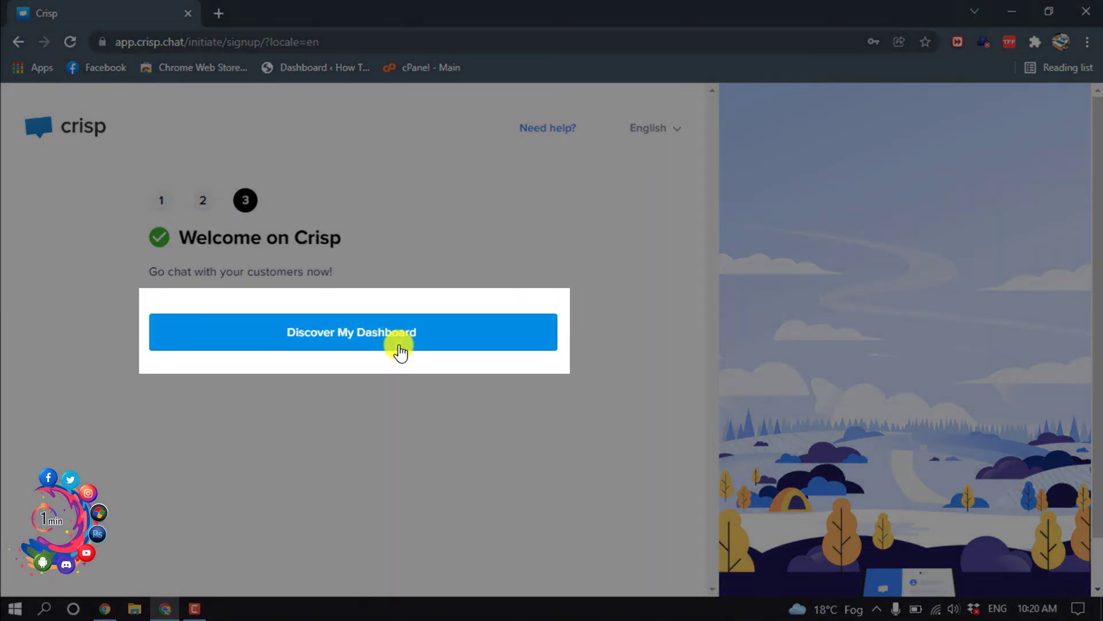
# Step: Go to the new Crisp dashboard and allow browser notifications
pyautogui.click(399, 345)
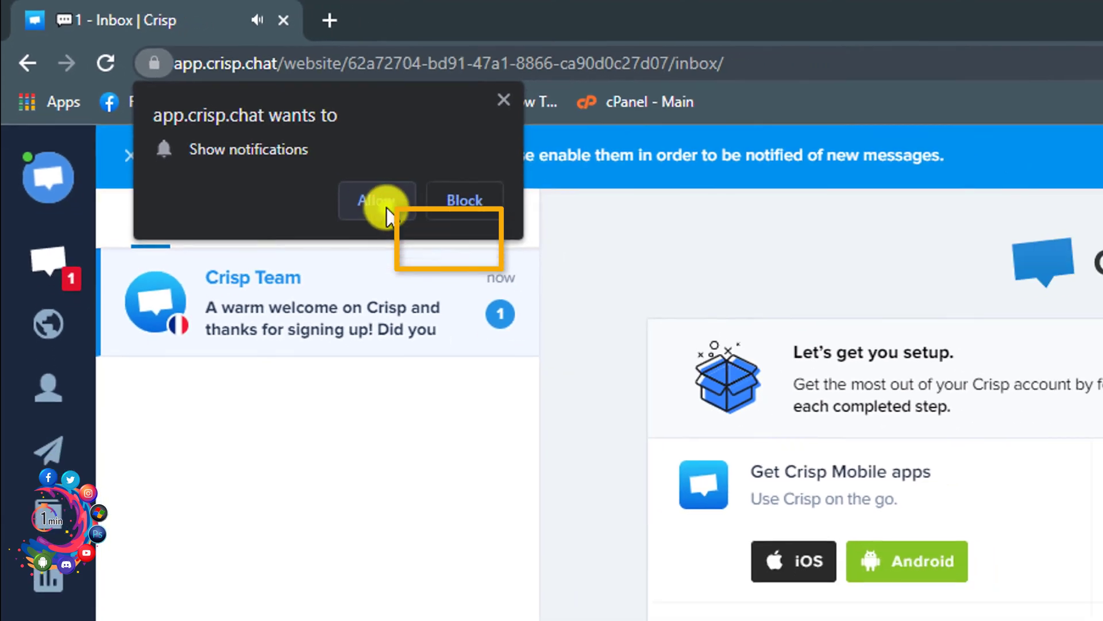
pyautogui.click(454, 242)
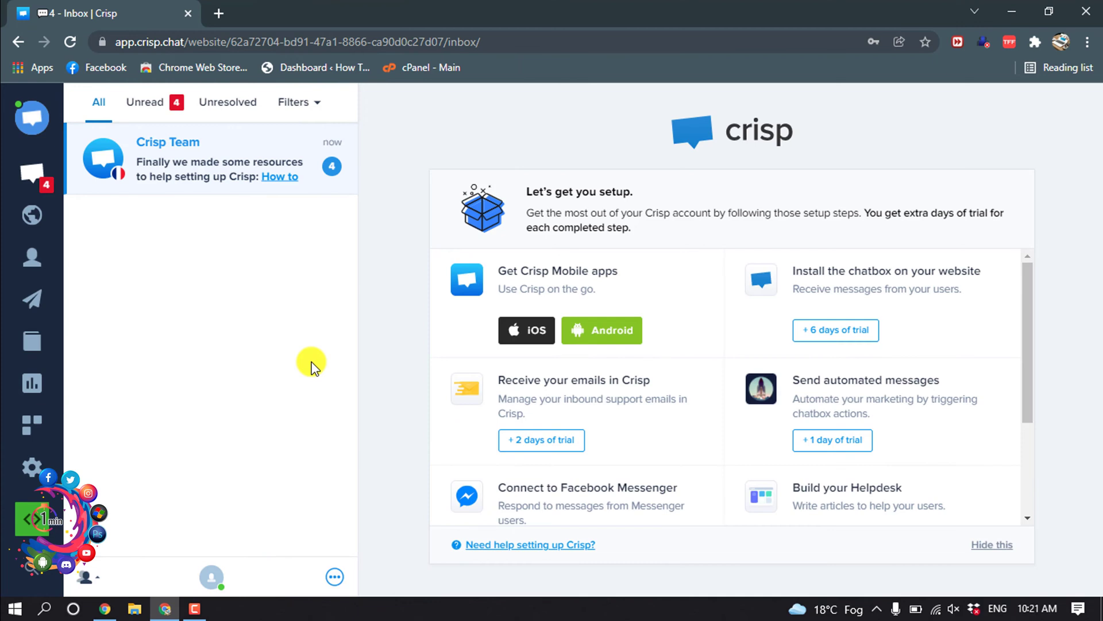
# Step: In a new WordPress tab, search plugins for 'crisp' and install Crisp Live Chat
pyautogui.click(216, 13)
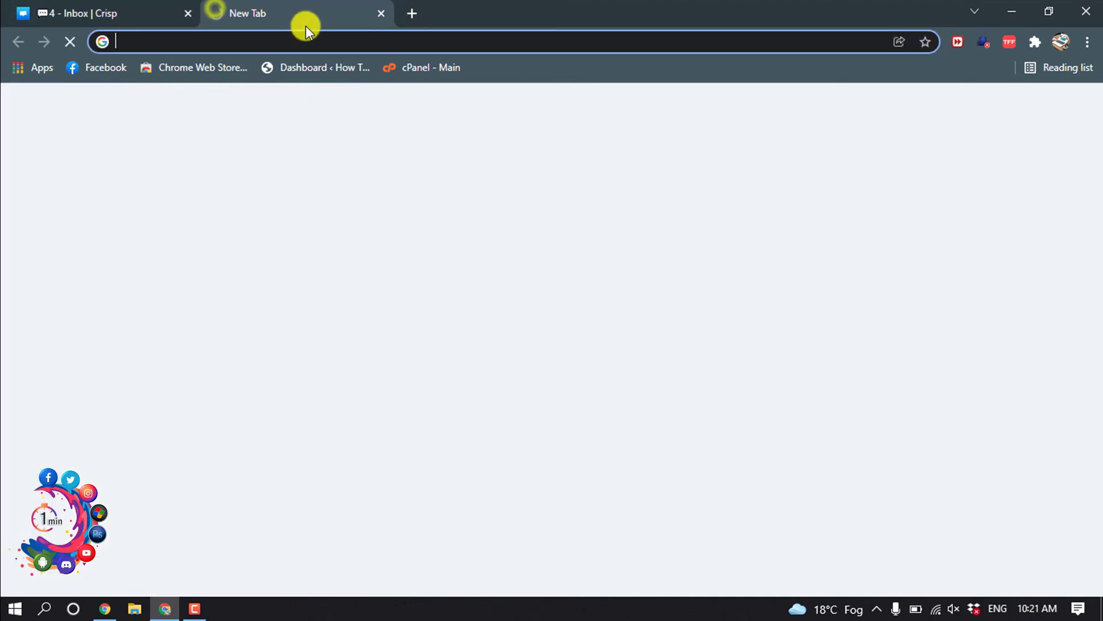
pyautogui.click(302, 66)
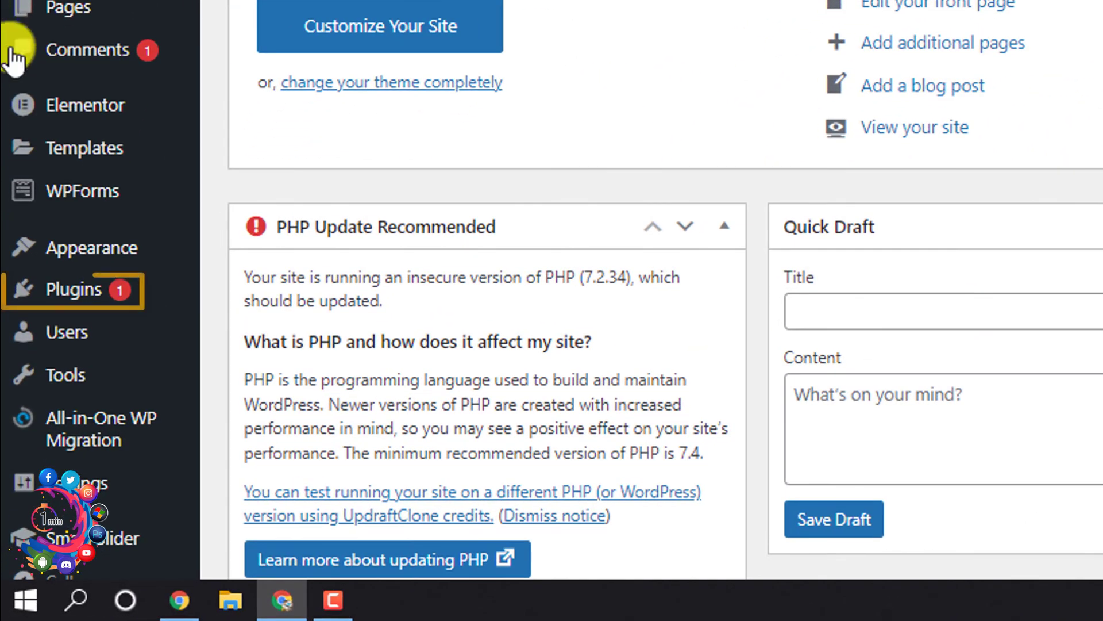
pyautogui.moveTo(74, 290)
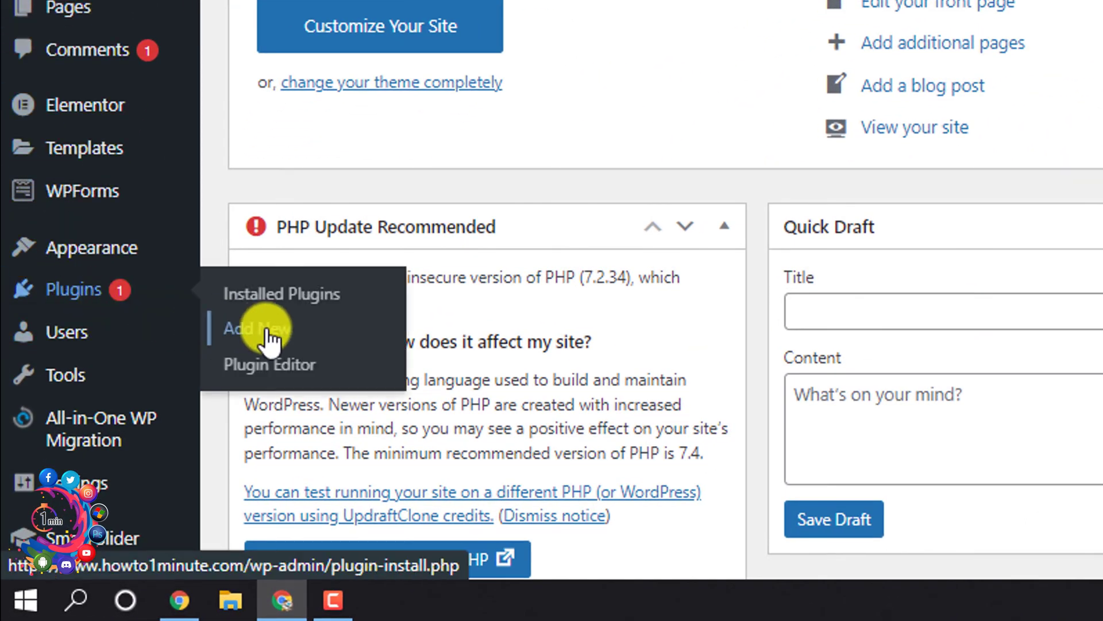
pyautogui.click(286, 331)
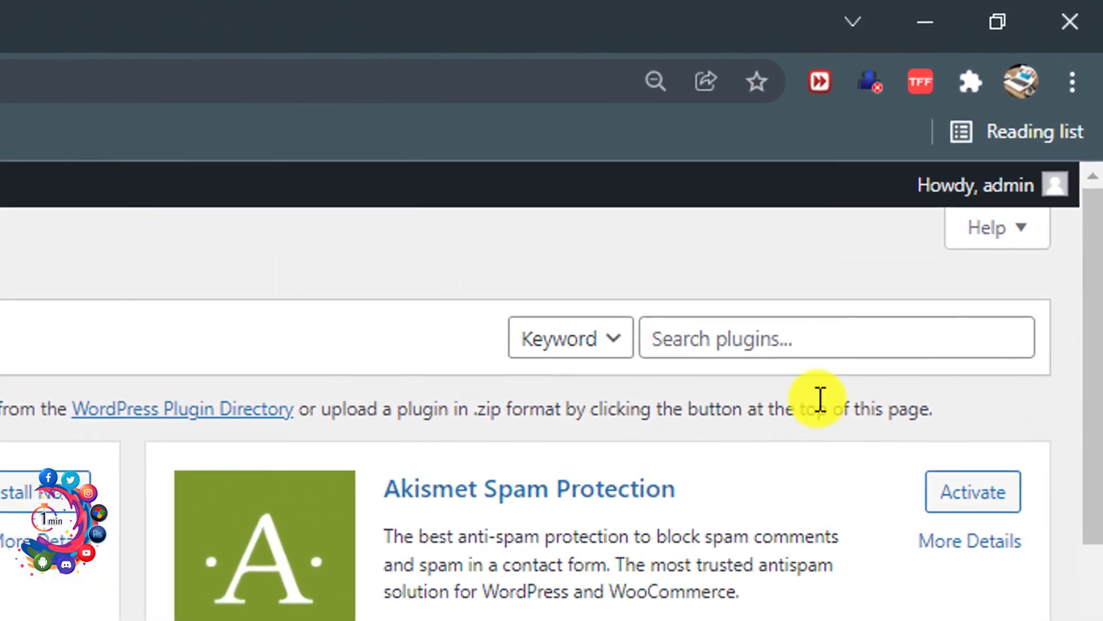
pyautogui.click(990, 177)
pyautogui.click(883, 345)
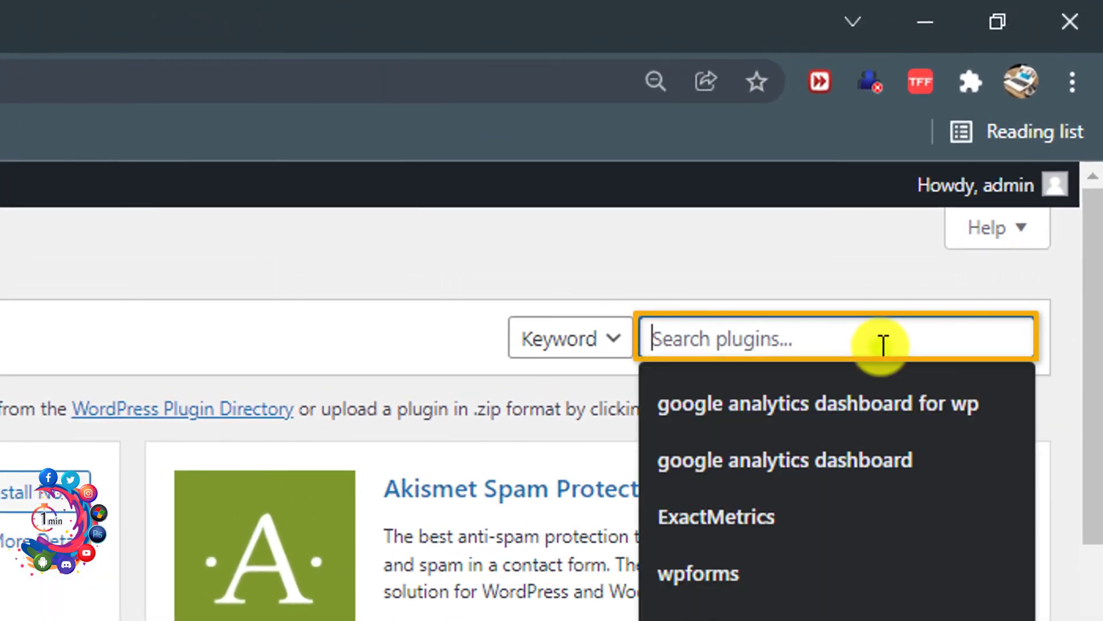
pyautogui.write('c')
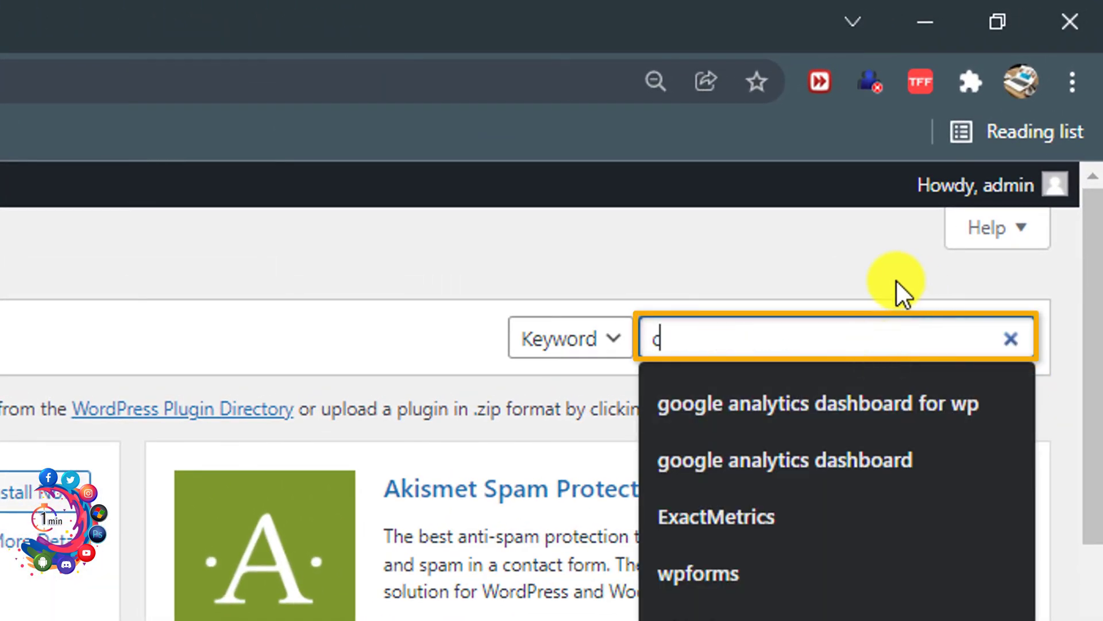
pyautogui.write('risp')
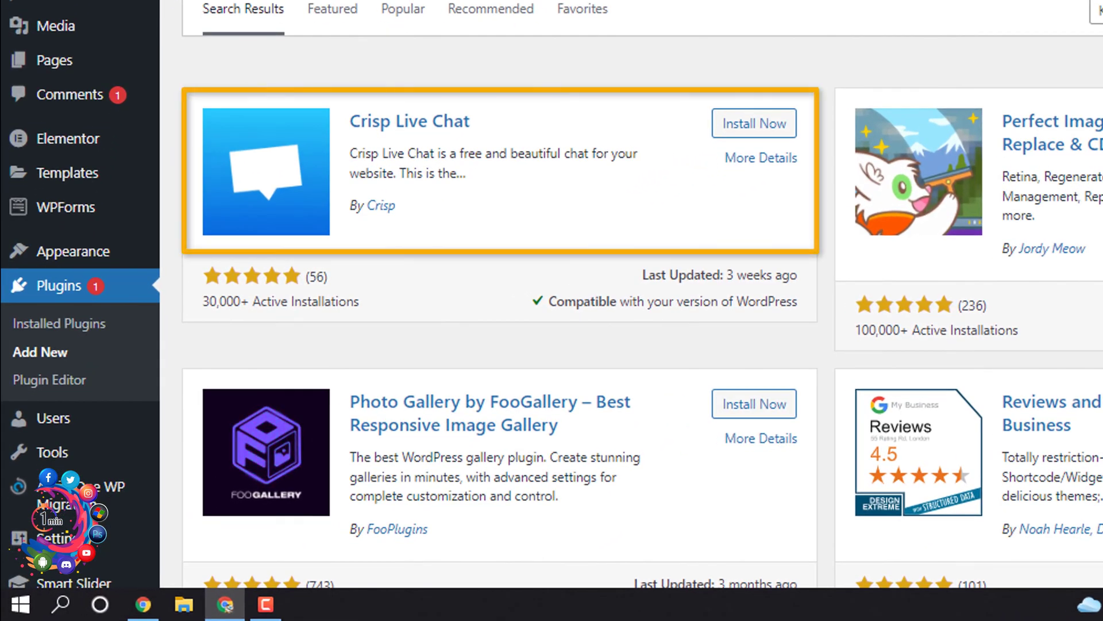
pyautogui.click(778, 125)
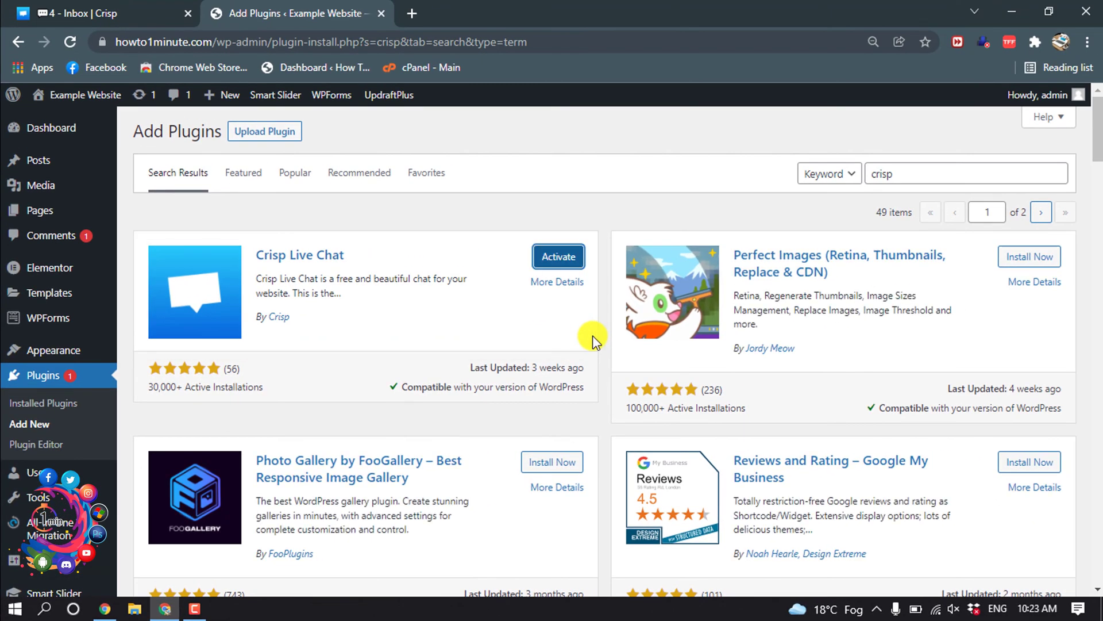
# Step: Activate the installed Crisp Live Chat plugin to reach its Crisp settings page
pyautogui.click(573, 265)
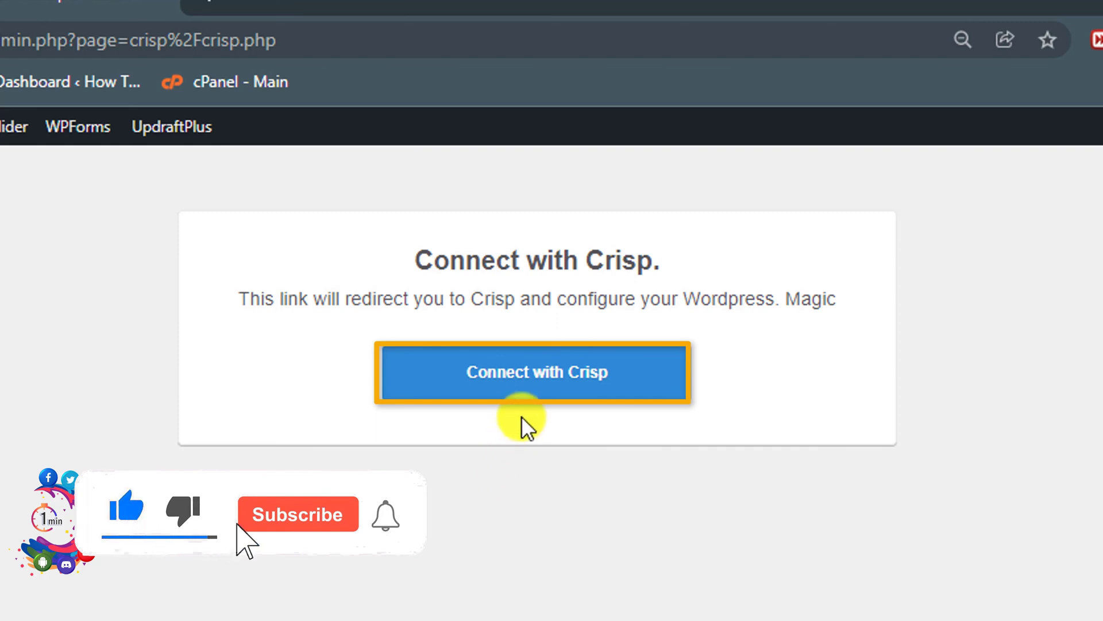
# Step: Connect the WordPress plugin with the Crisp account and approve the link
pyautogui.click(529, 375)
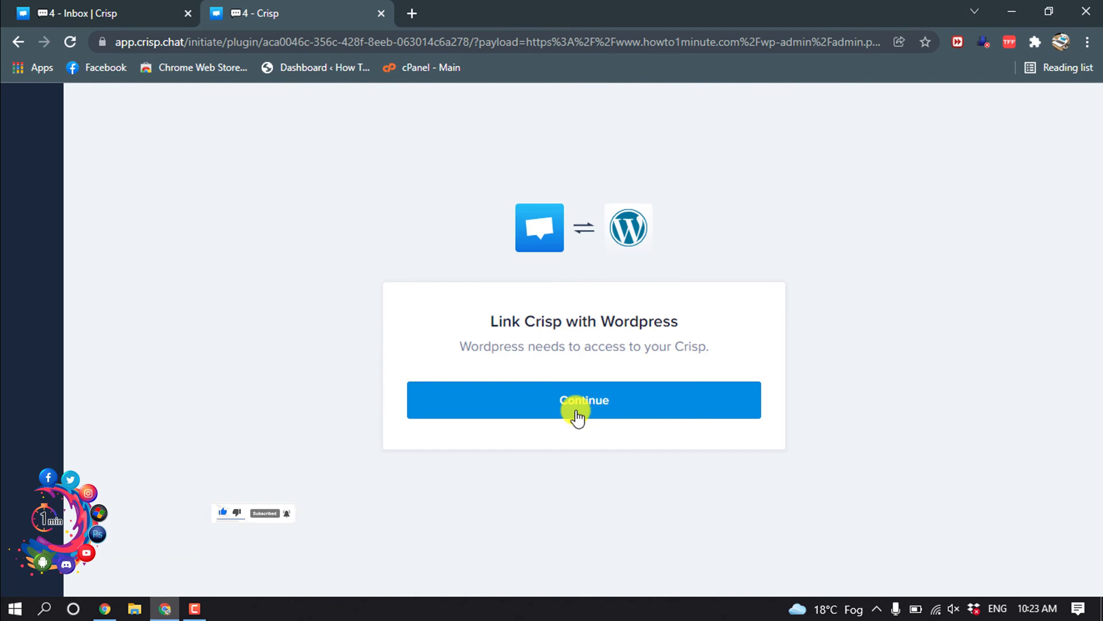
pyautogui.click(576, 417)
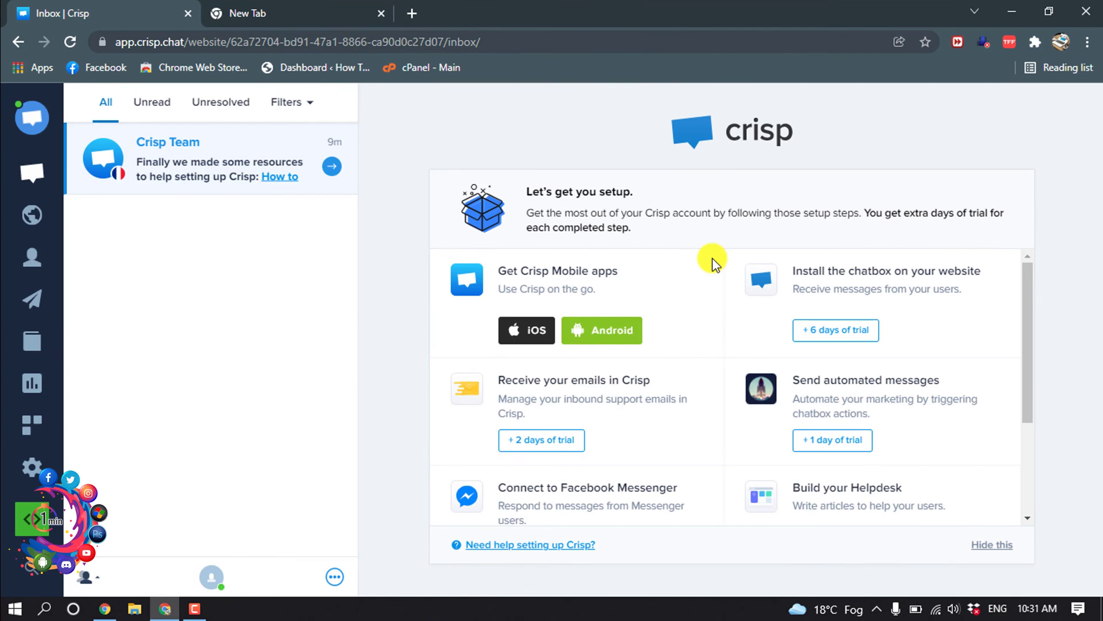
# Step: Load howto1minute.com in a new tab and open its Crisp chat bubble
pyautogui.click(339, 10)
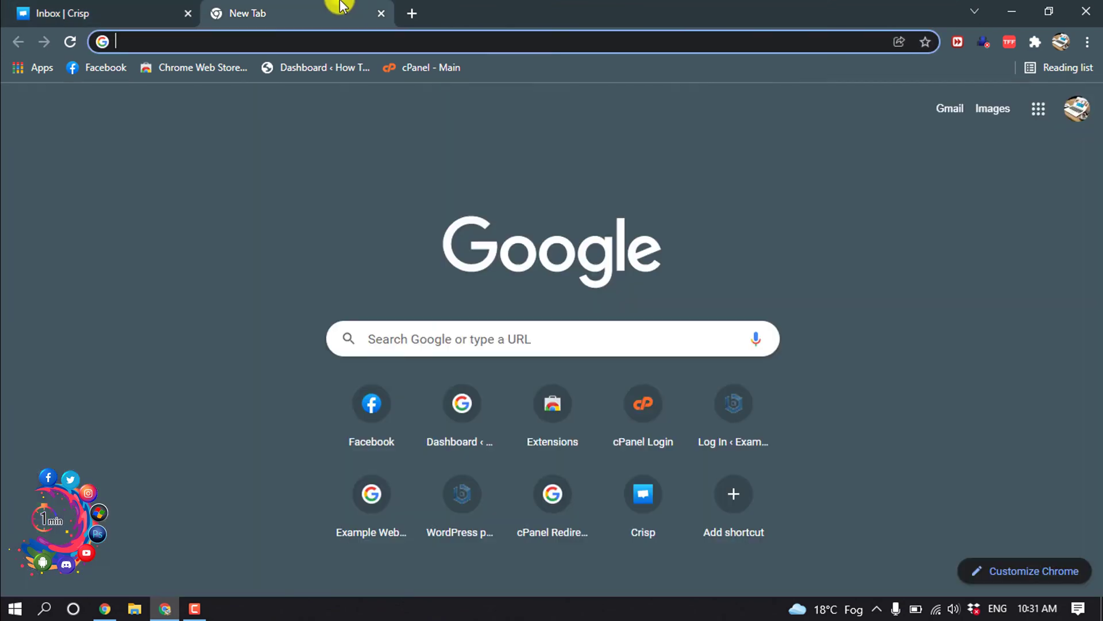
pyautogui.write('how')
pyautogui.press('Return')
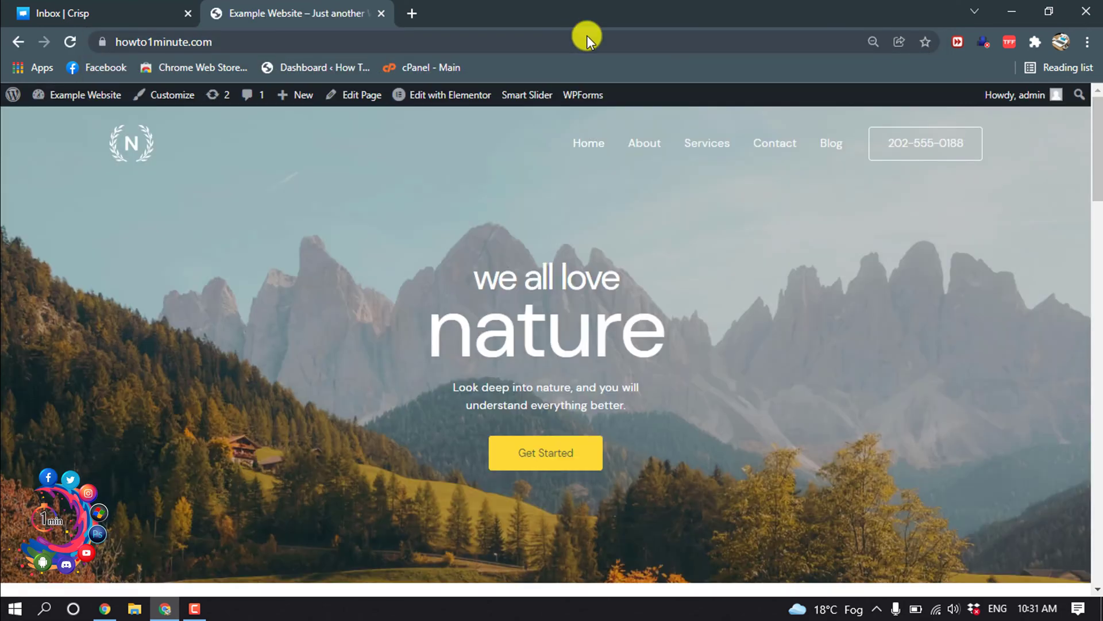
pyautogui.scroll(-2, 681, 292)
pyautogui.scroll(-5, 681, 292)
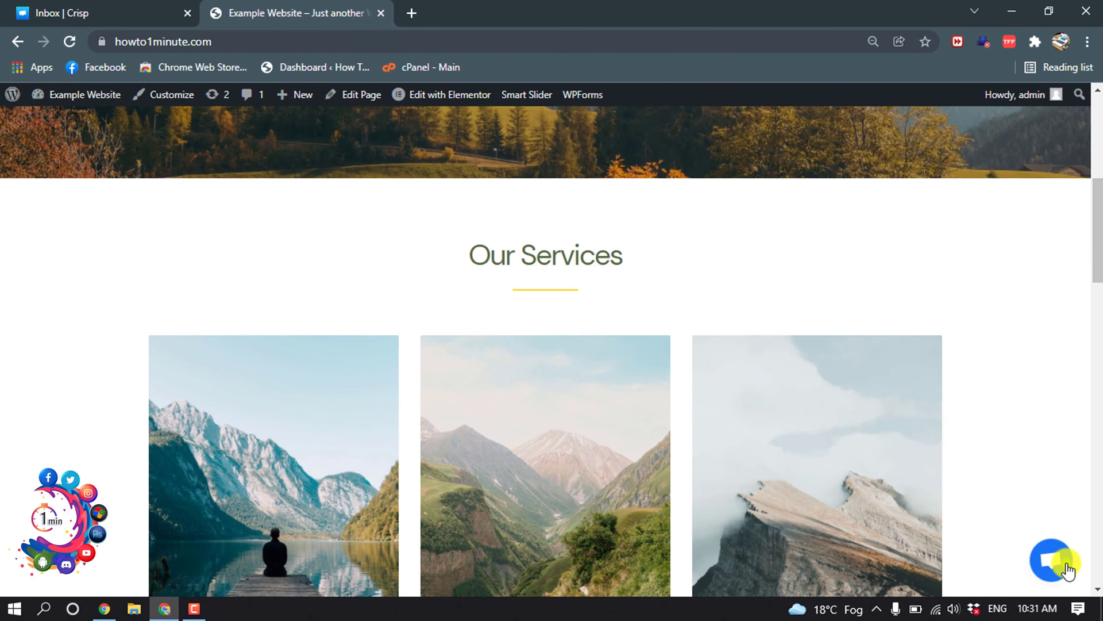
pyautogui.click(1066, 569)
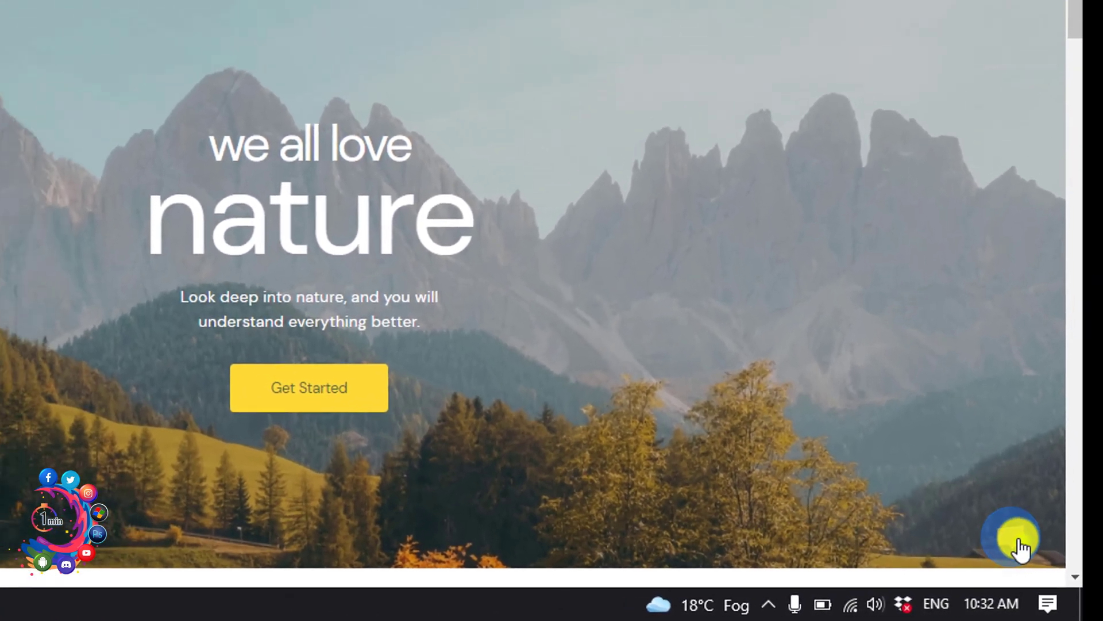
# Step: Send the visitor message 'Hello, i need help!' through the site chat widget
pyautogui.click(1038, 544)
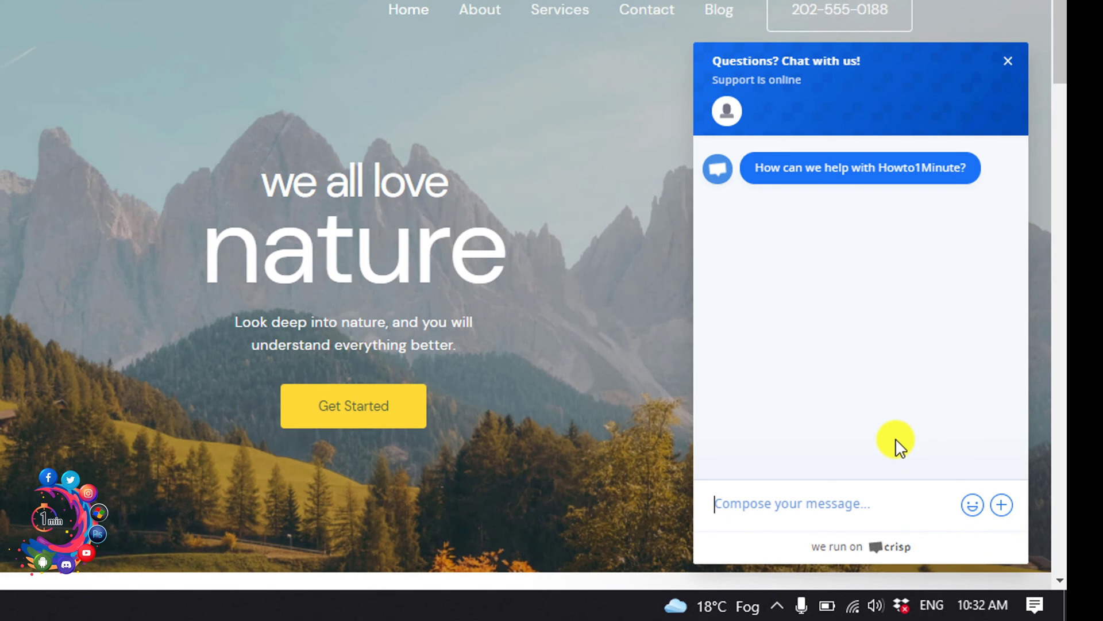
pyautogui.write('Hello, ')
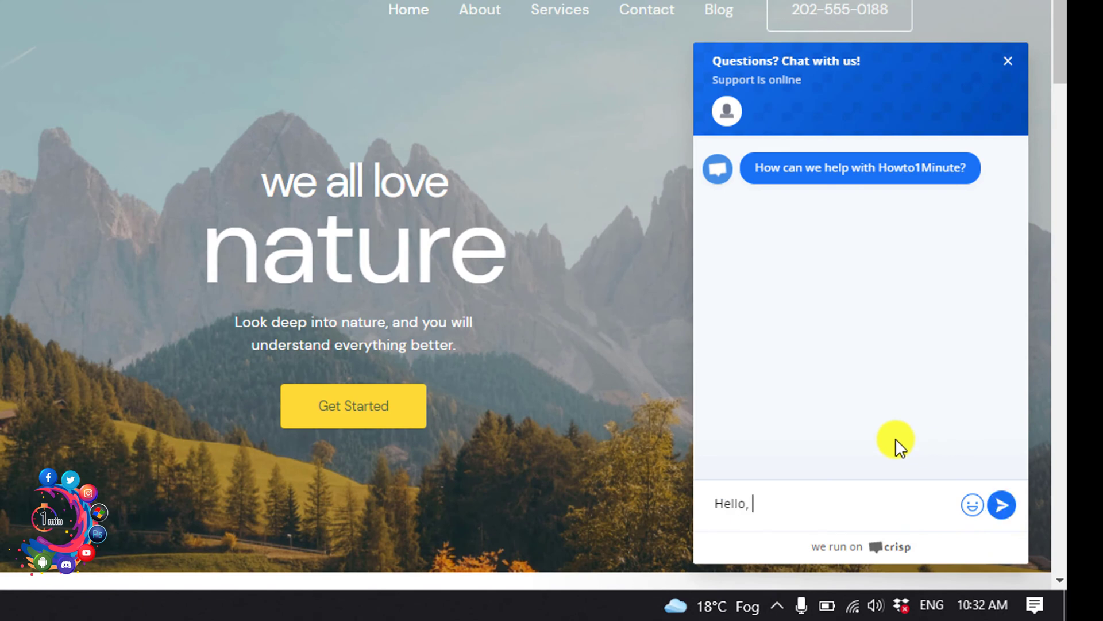
pyautogui.write('i need help')
pyautogui.write('!')
pyautogui.click(1002, 505)
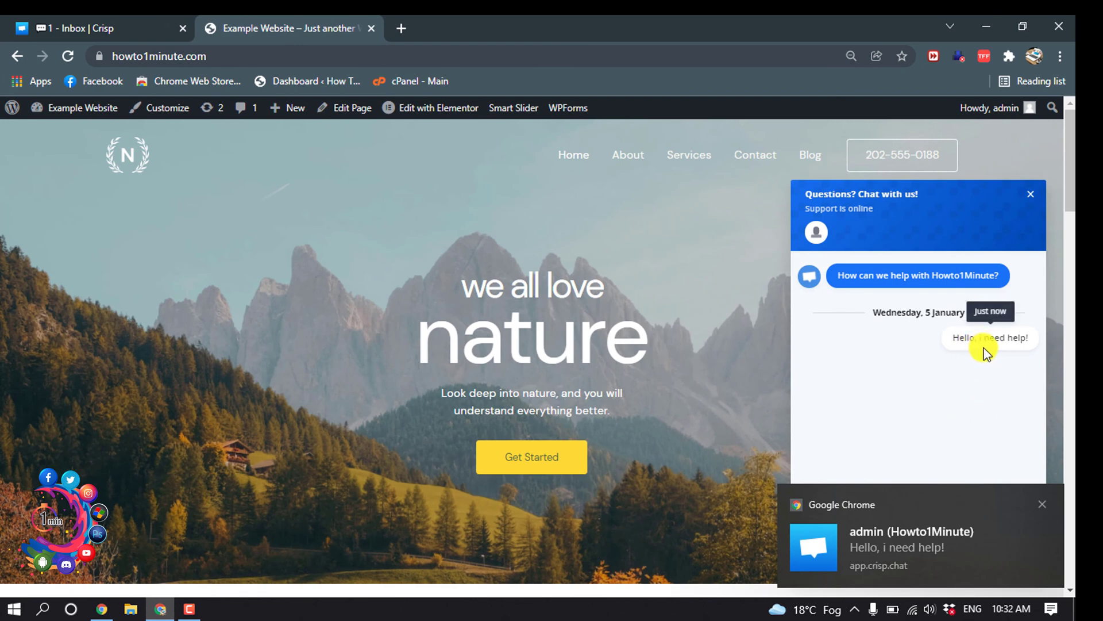
# Step: Reply 'Please explain your problem so that i can help you' in the admin conversation
pyautogui.click(42, 23)
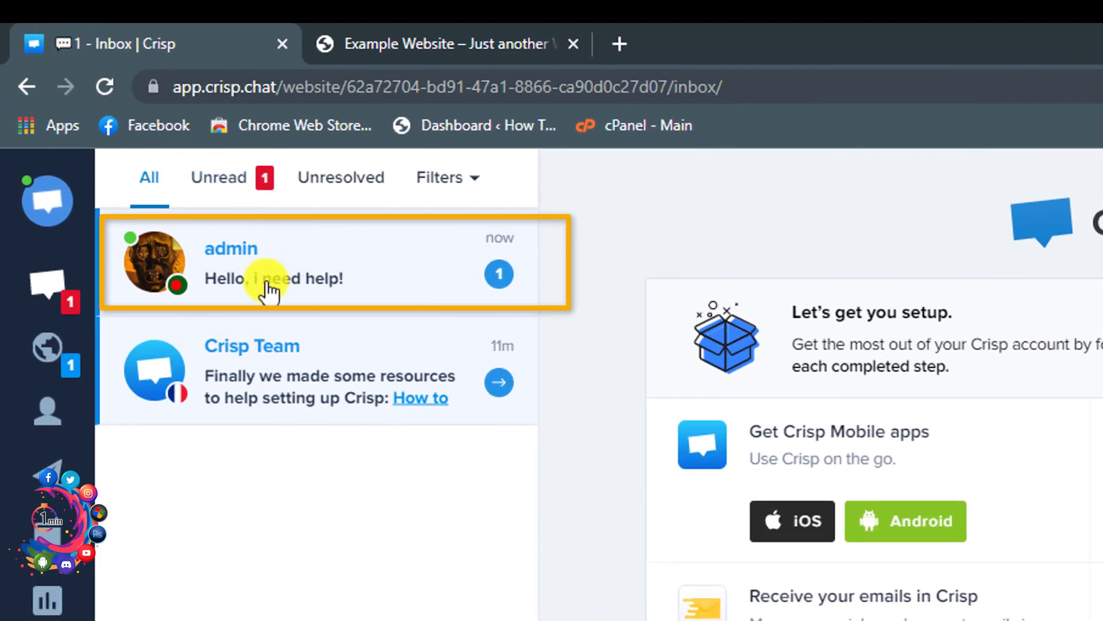
pyautogui.click(296, 291)
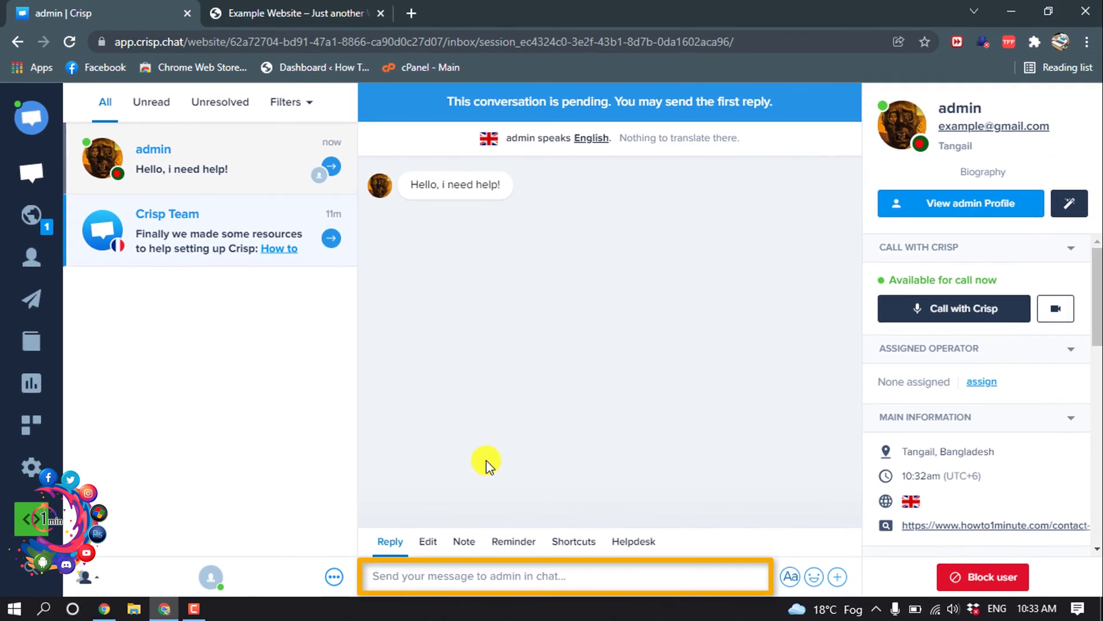
pyautogui.write('Please')
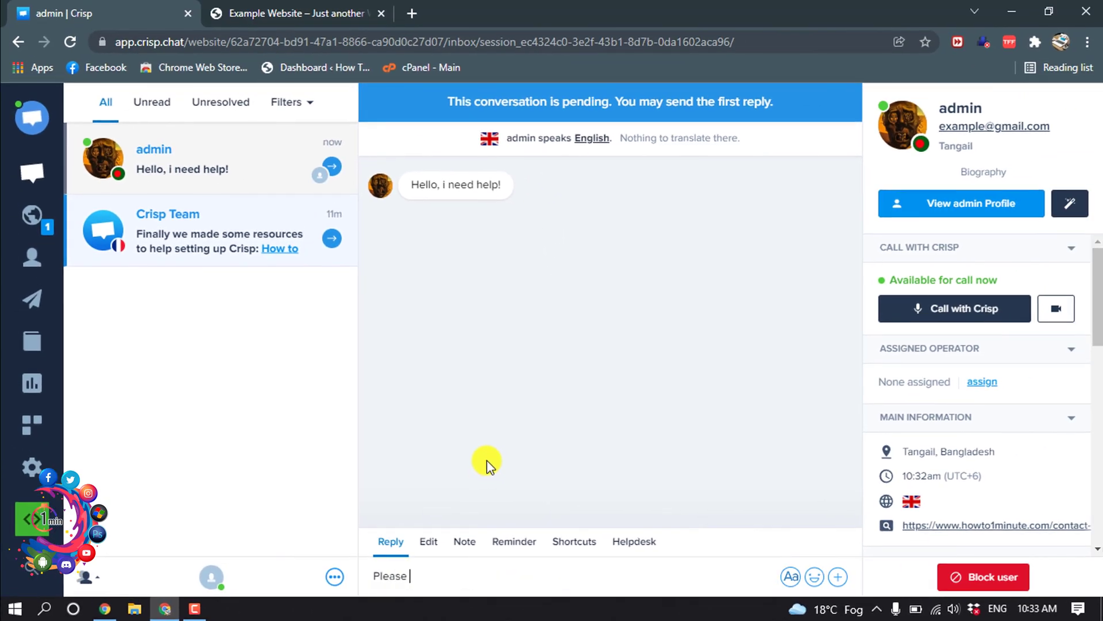
pyautogui.write(' share with mor')
pyautogui.hotkey('ctrl', 'BackSpace')
pyautogui.hotkey('ctrl', 'BackSpace')
pyautogui.hotkey('ctrl', 'BackSpace')
pyautogui.write('explain your problem so that i can')
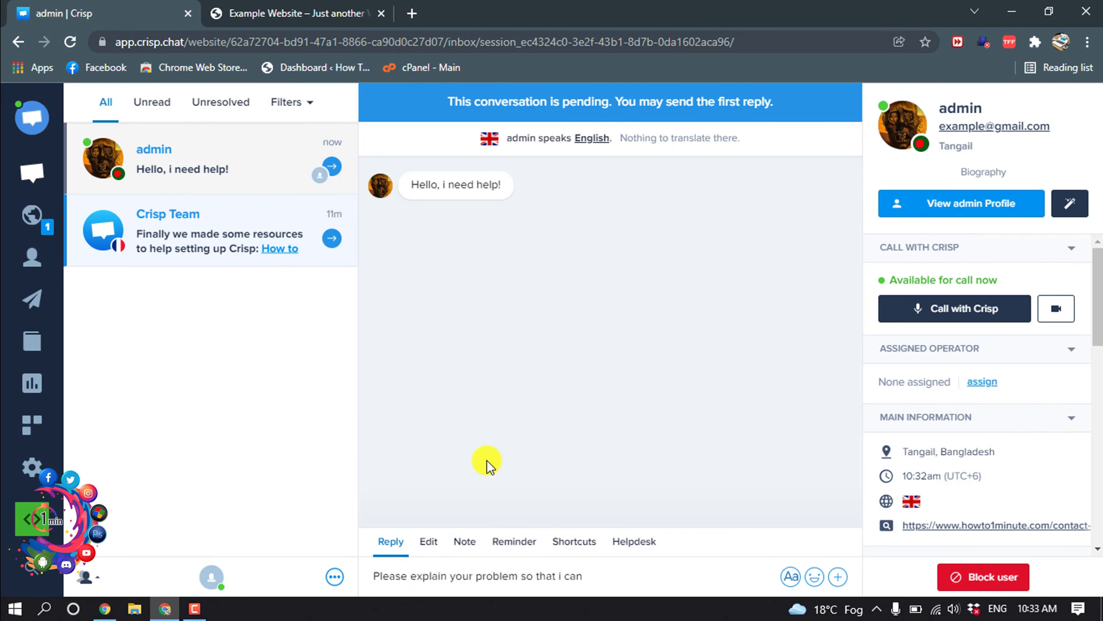
pyautogui.write(' help you')
pyautogui.press('Return')
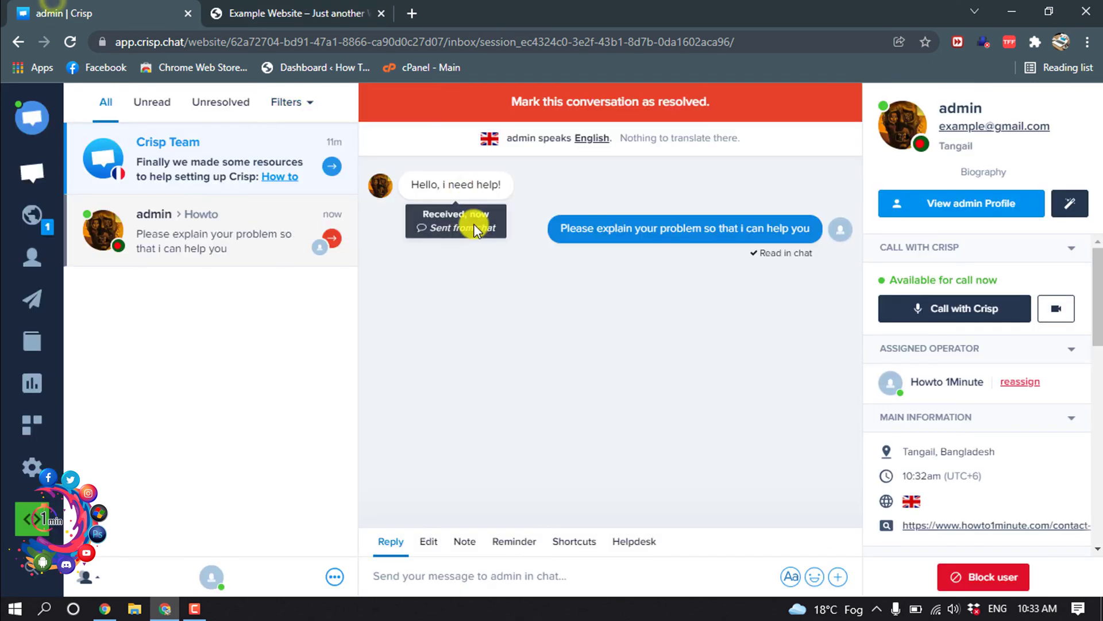
# Step: Check the operator's reply in the Example Website chat widget, then close the chat window
pyautogui.click(315, 11)
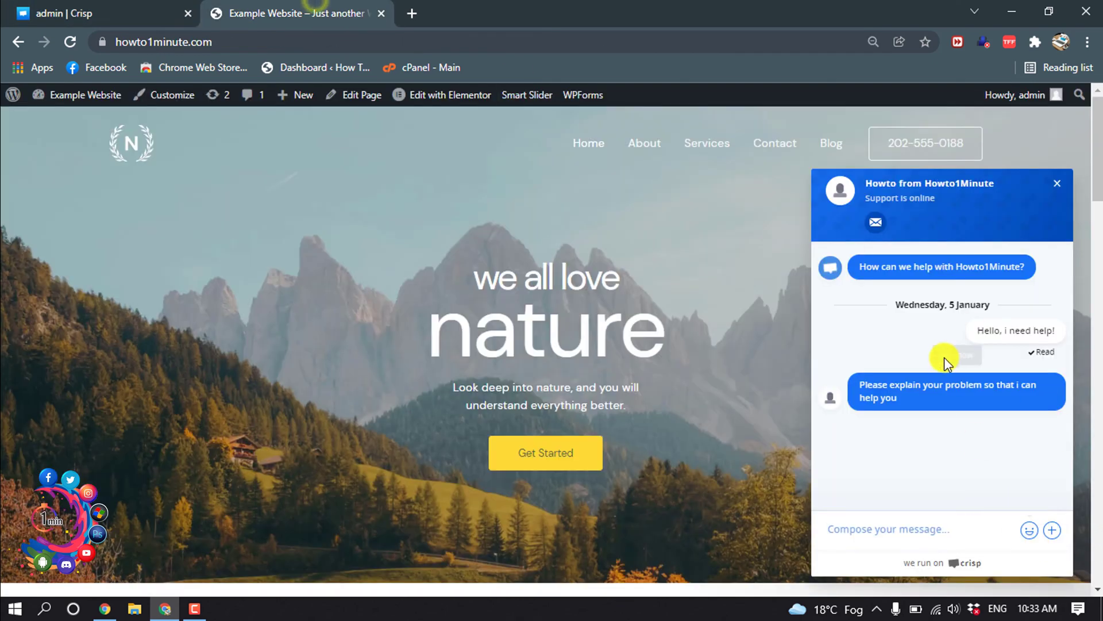
pyautogui.click(1058, 187)
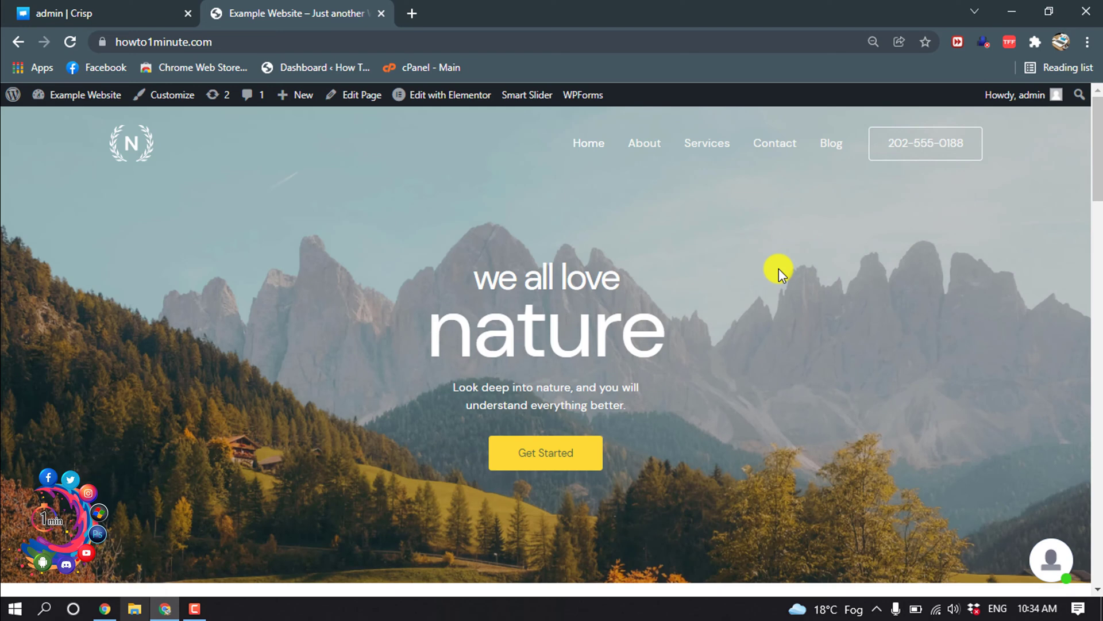
# Step: Open Crisp's Account settings and scroll to the Howto1Minute profile's Avatar row
pyautogui.click(107, 7)
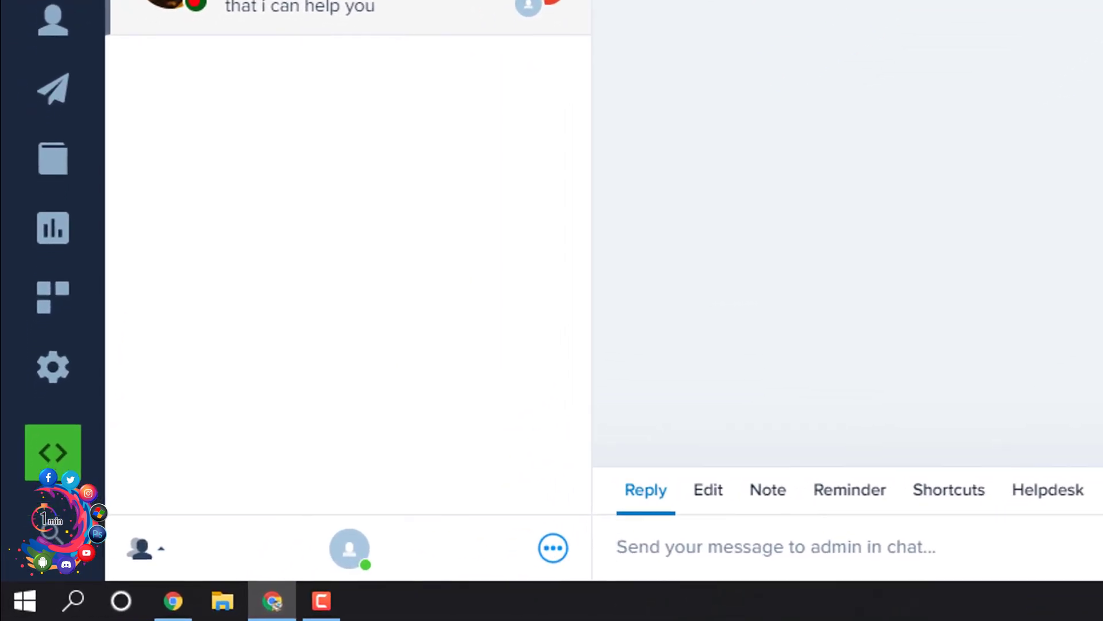
pyautogui.click(53, 367)
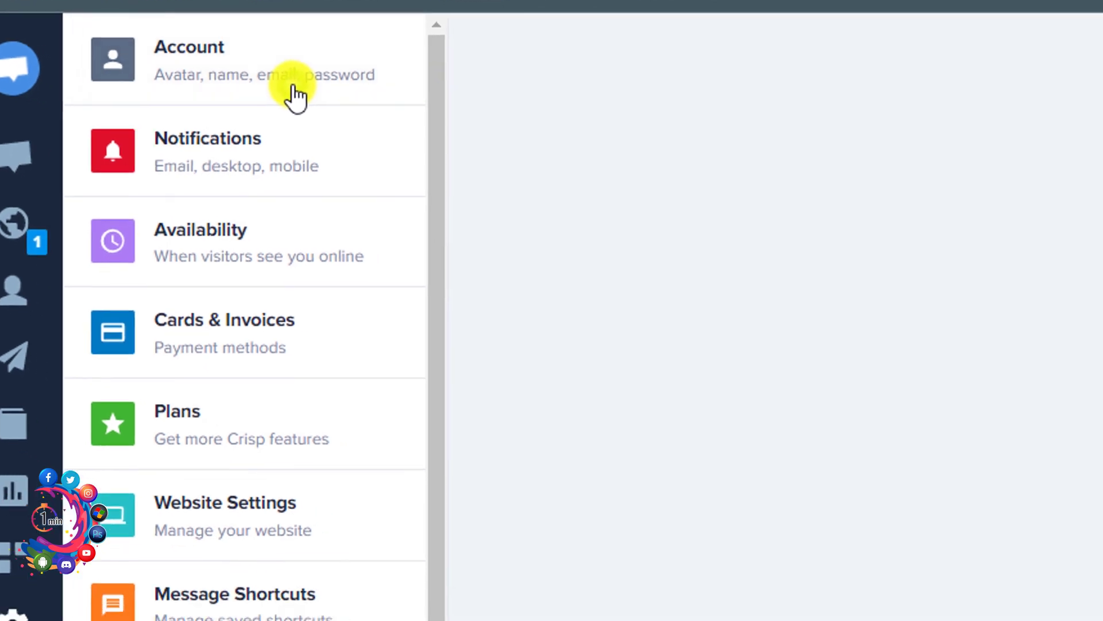
pyautogui.click(339, 109)
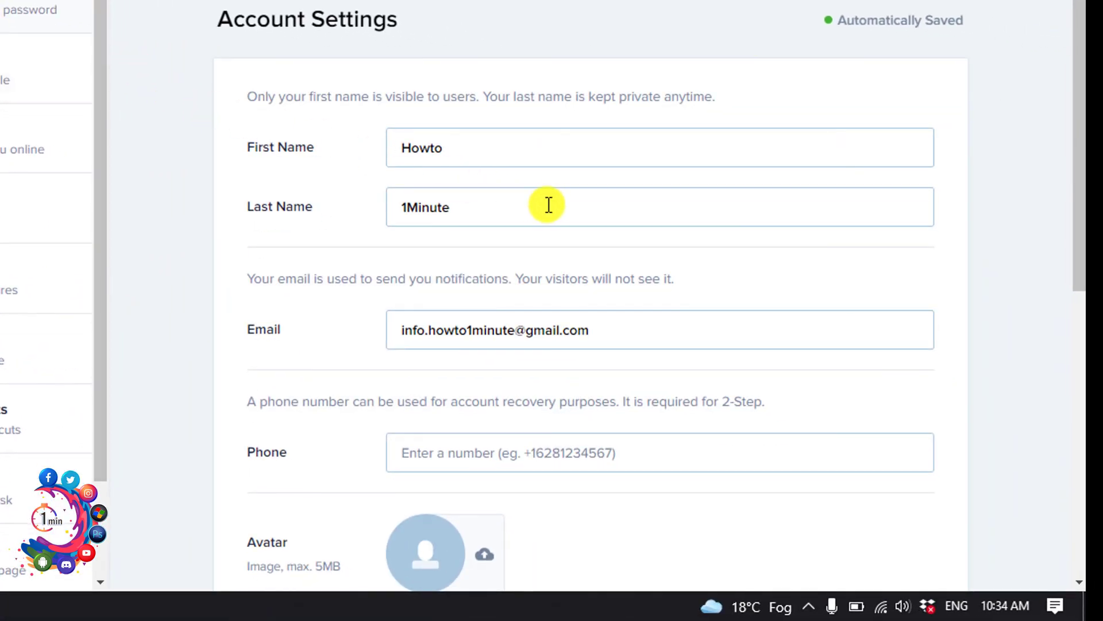
pyautogui.scroll(-6, 549, 200)
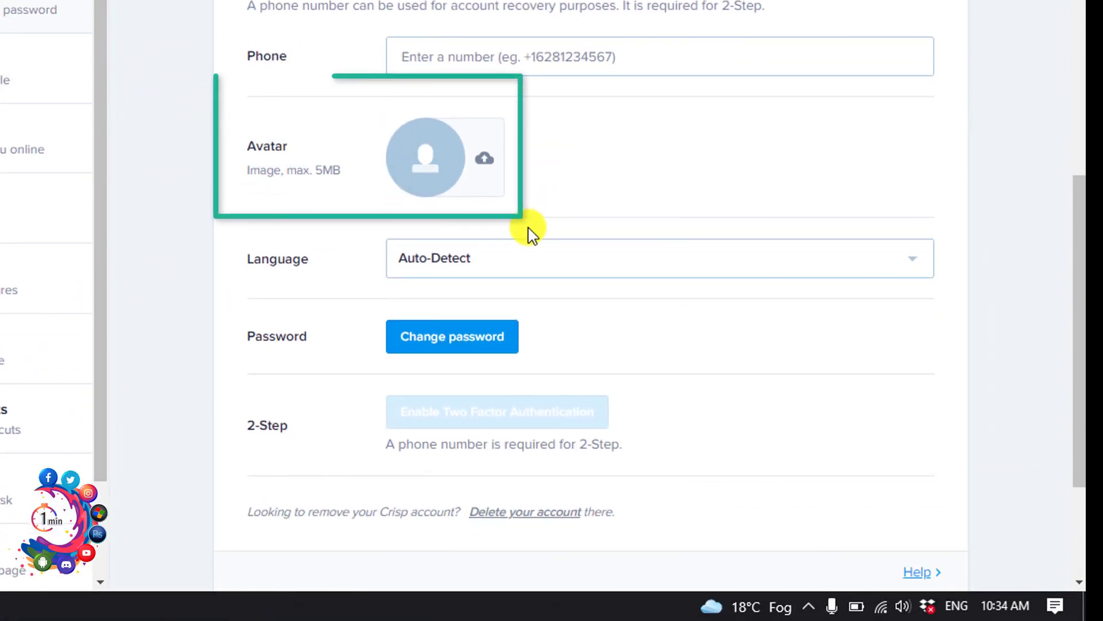
# Step: Upload Logo.png from the How to 1 Minute folder as the operator avatar
pyautogui.click(425, 158)
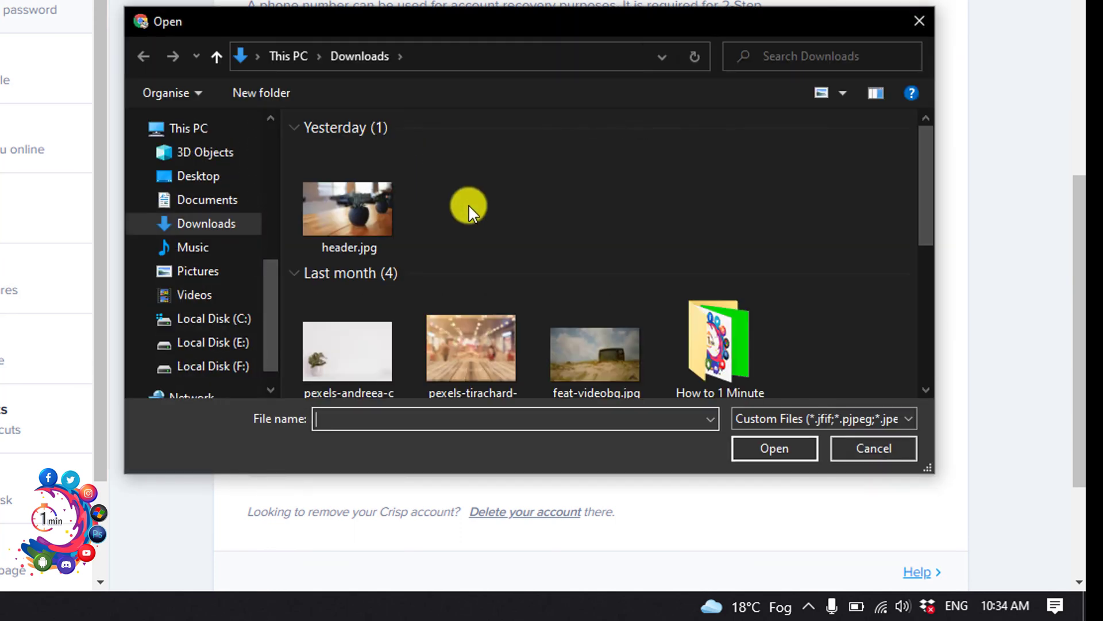
pyautogui.click(700, 332)
pyautogui.doubleClick(700, 333)
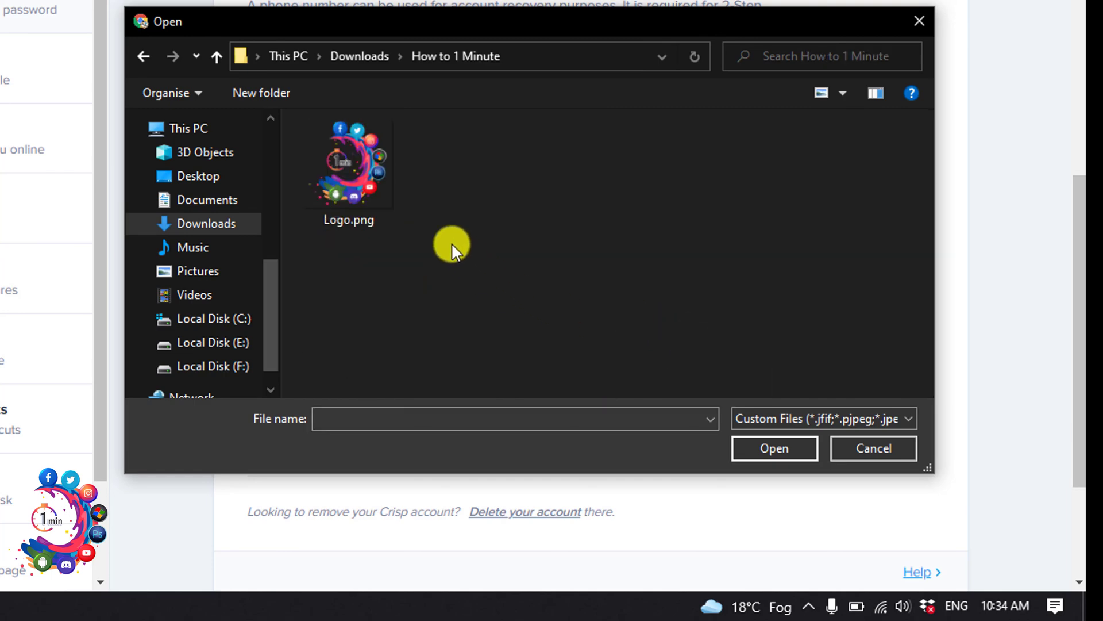
pyautogui.click(387, 189)
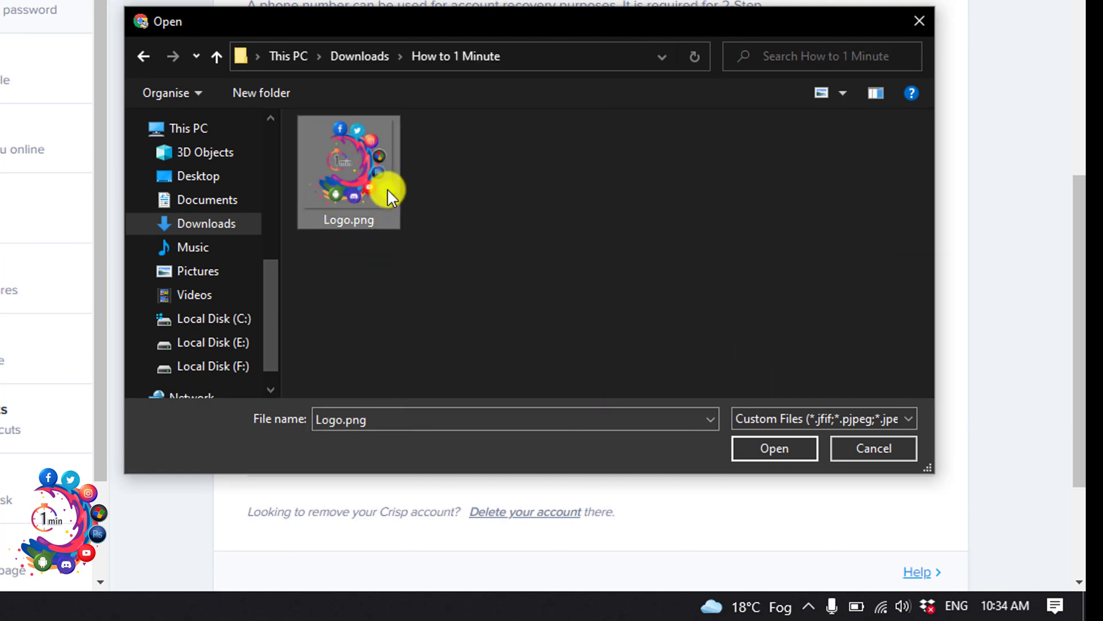
pyautogui.click(764, 446)
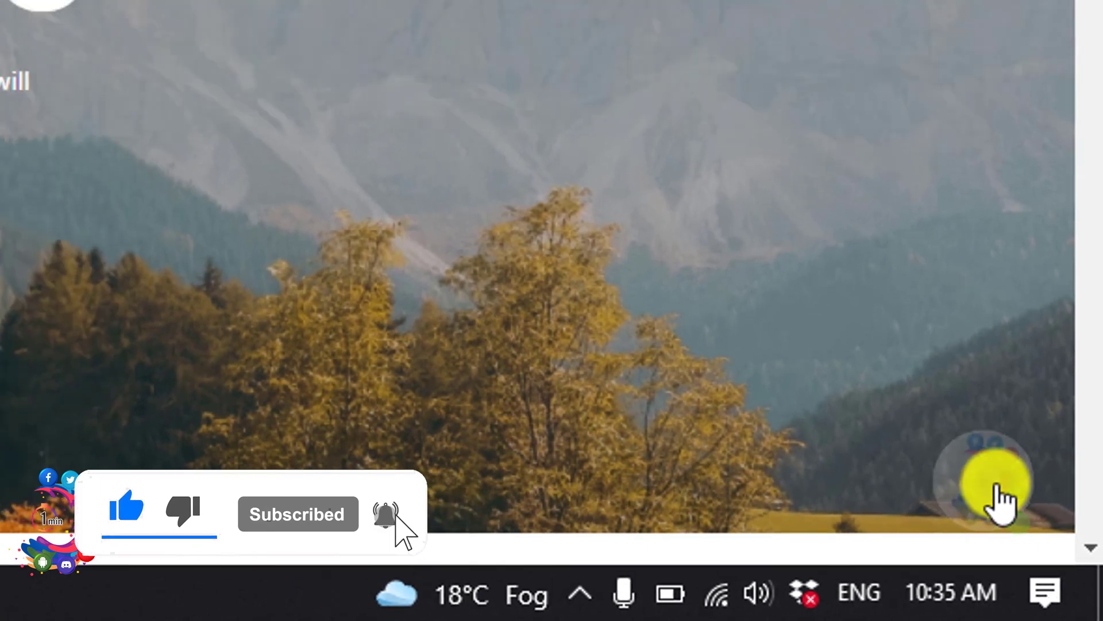
# Step: Reopen the website's Crisp chat to see the operator's new logo avatar
pyautogui.click(983, 472)
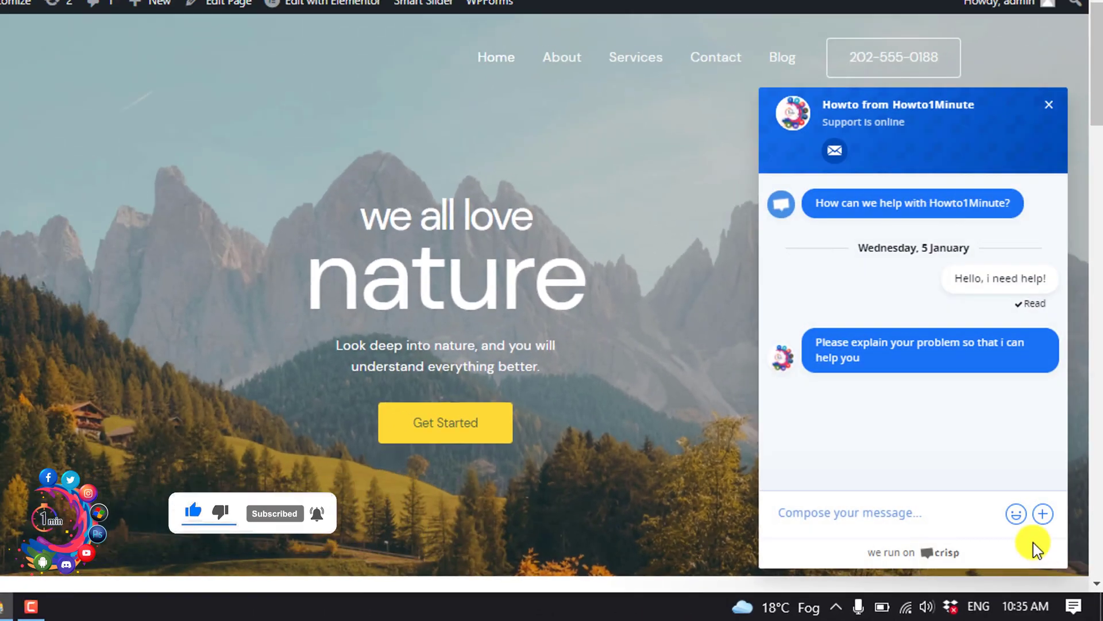